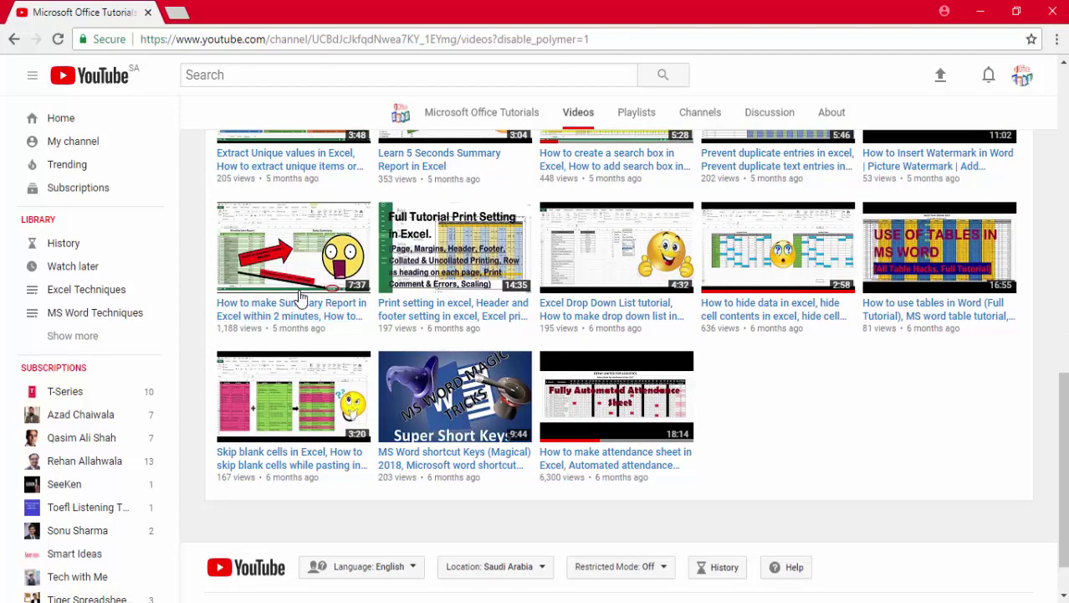
scroll(1063, 468, up, 5)
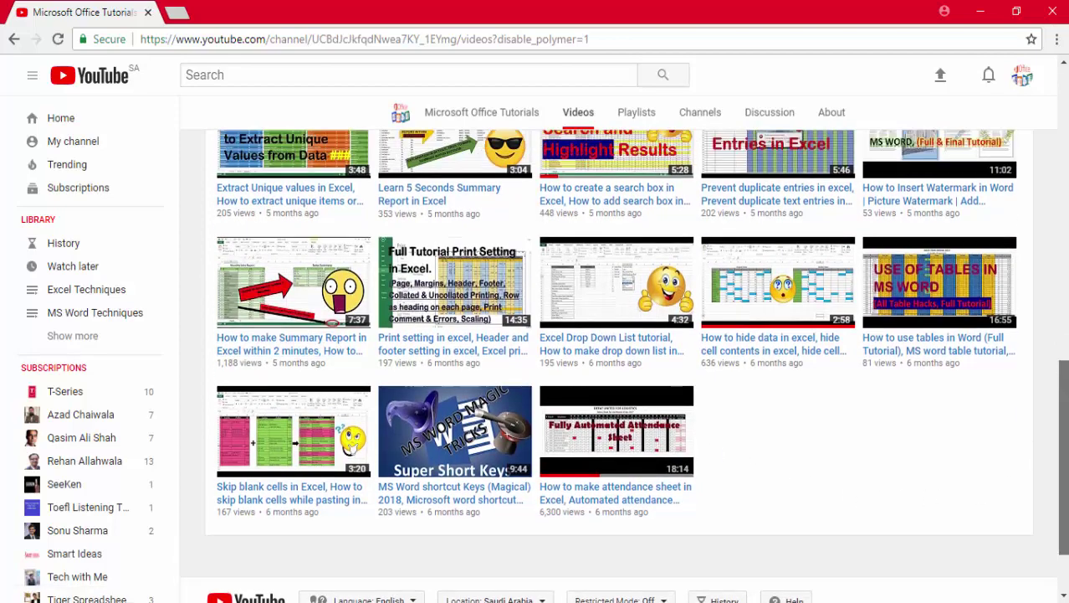
scroll(1062, 335, up, 3)
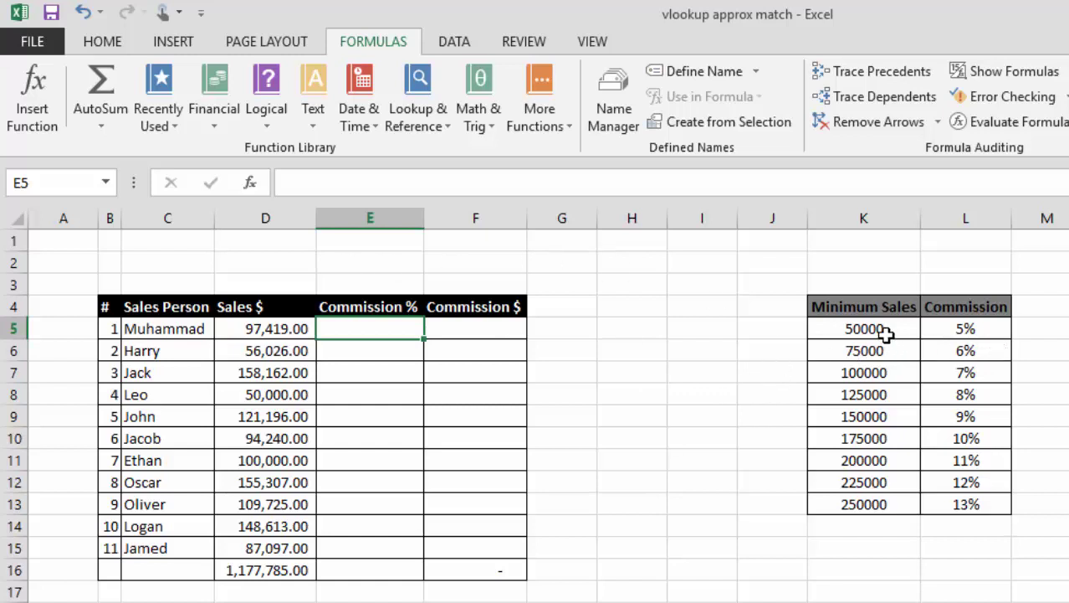
Step: Name the minimum sales and commission range K5:L13 as Commission
drag(885, 333, 961, 505)
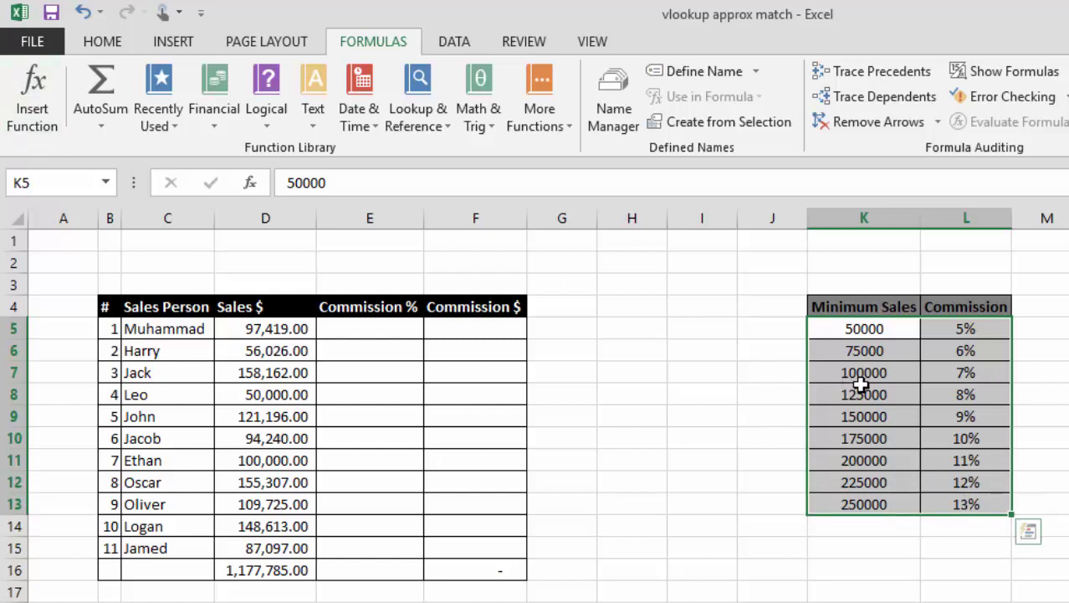
click(62, 181)
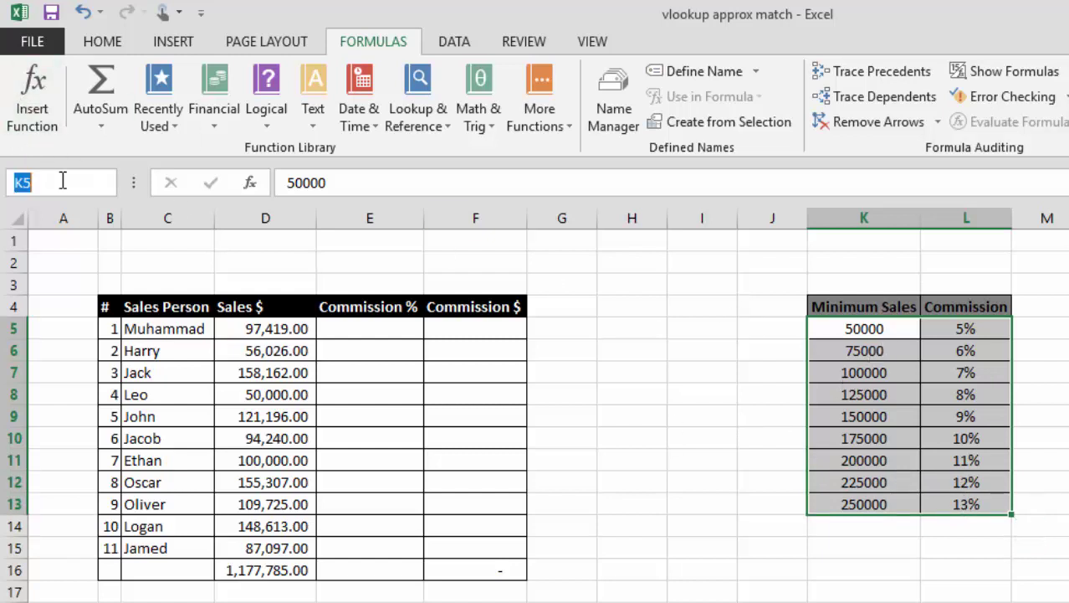
text(commissi)
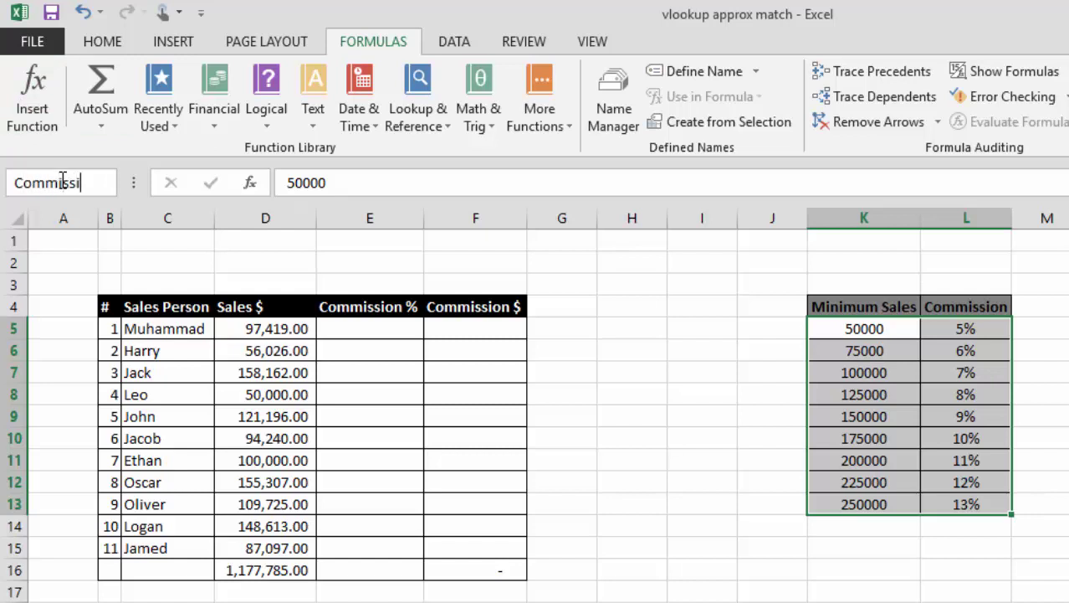
text(on)
key(Return)
Step: Check the cells covered by the Commission named range by jumping to it from another cell
click(281, 329)
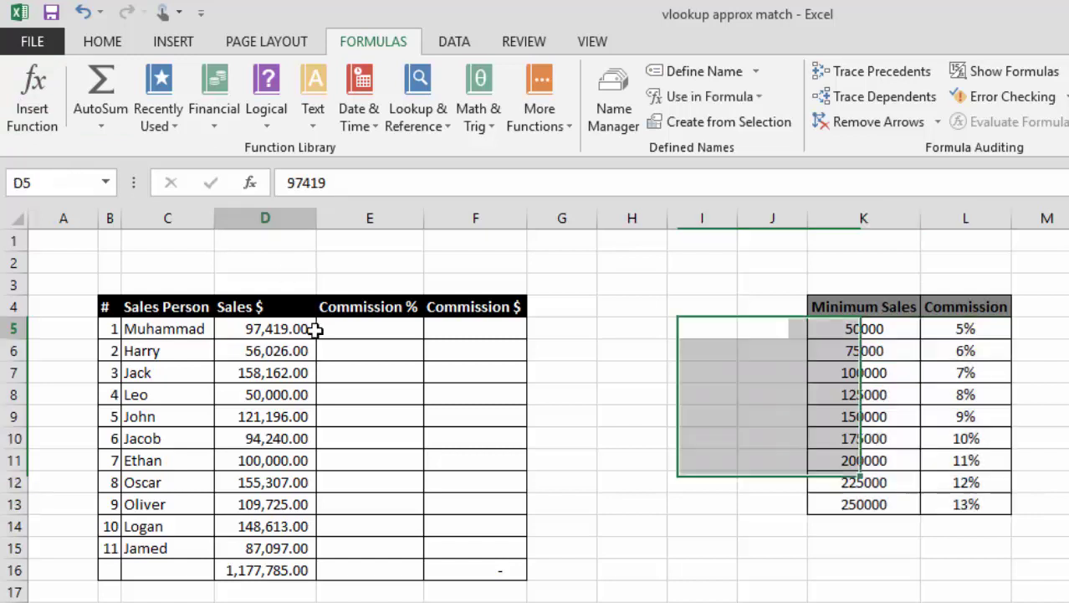
click(104, 183)
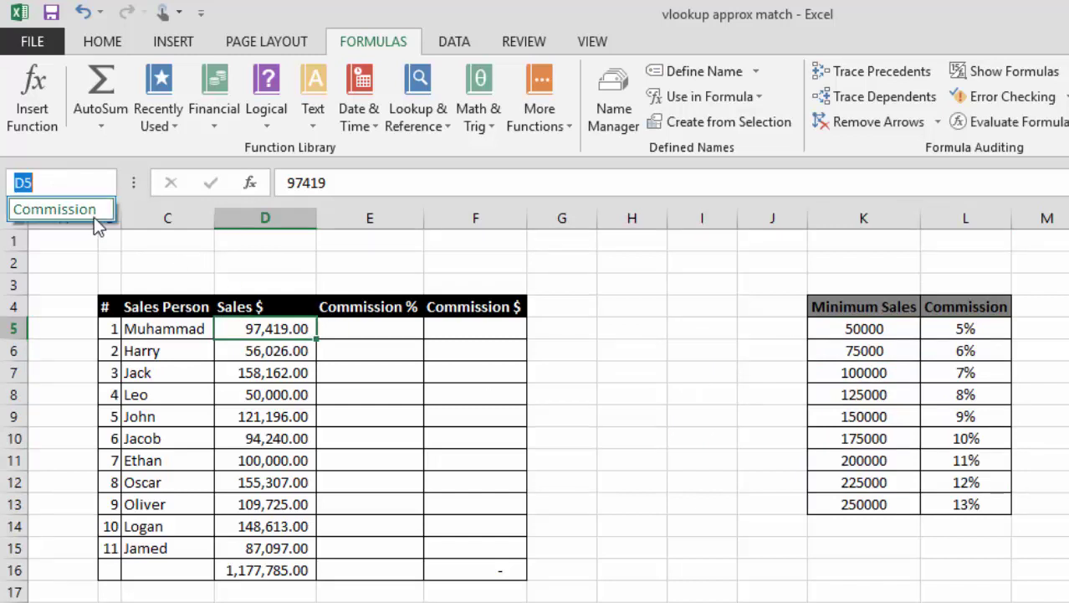
click(94, 217)
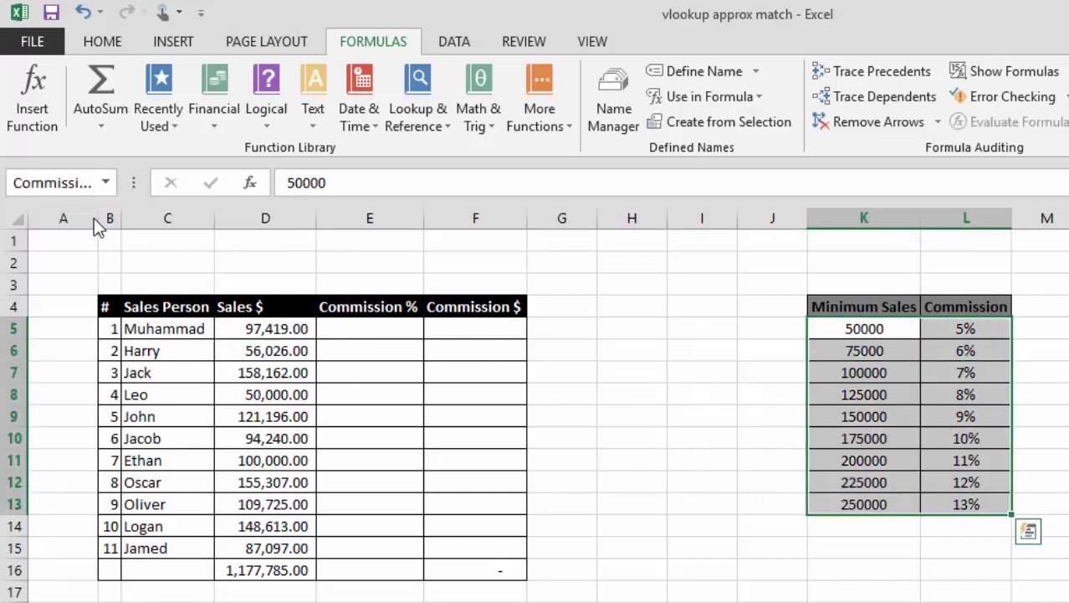
click(721, 389)
Step: Start a VLOOKUP formula in E5 of the Commission % column with D5 as the lookup value
click(396, 334)
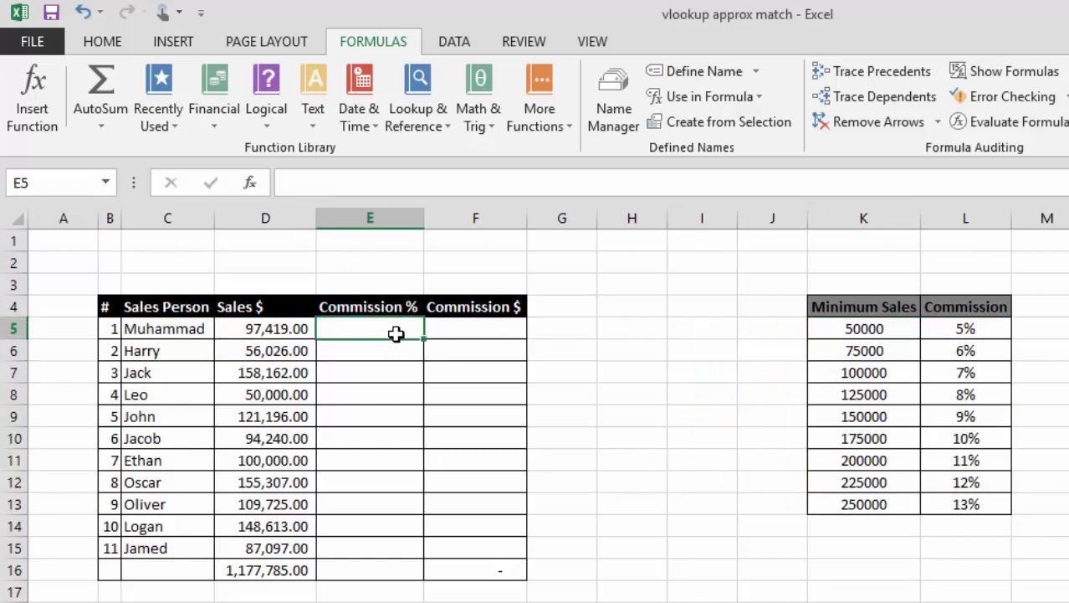
text(=)
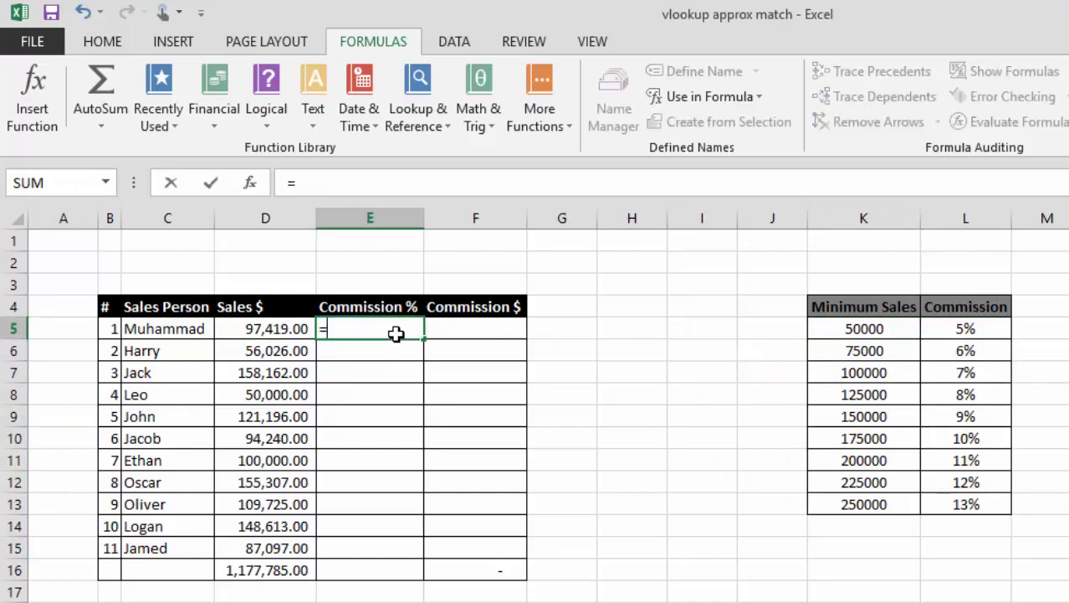
text(vl)
key(Tab)
key(Return)
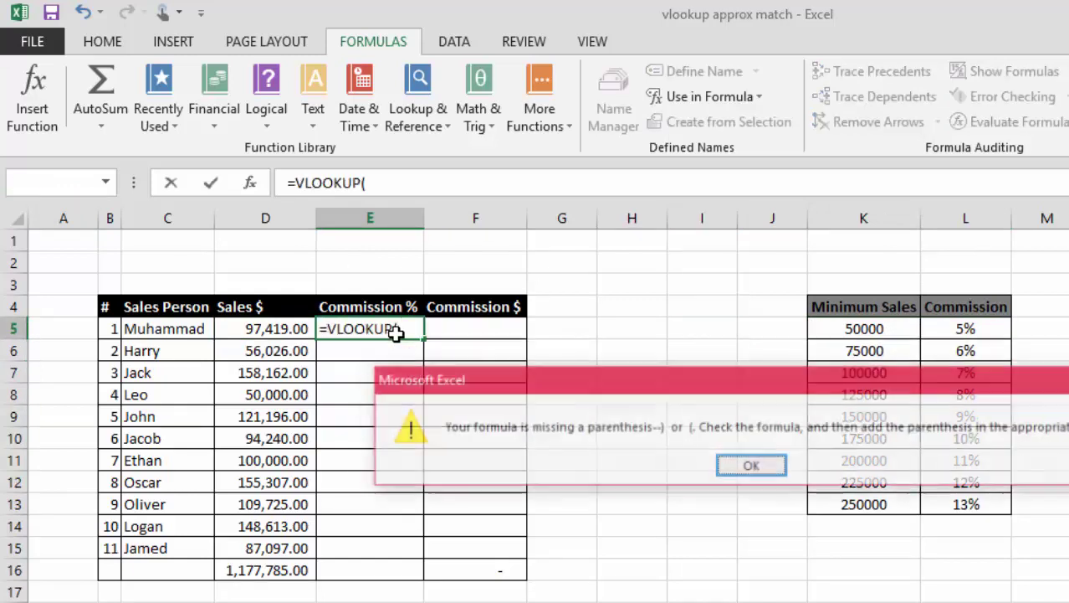
key(Return)
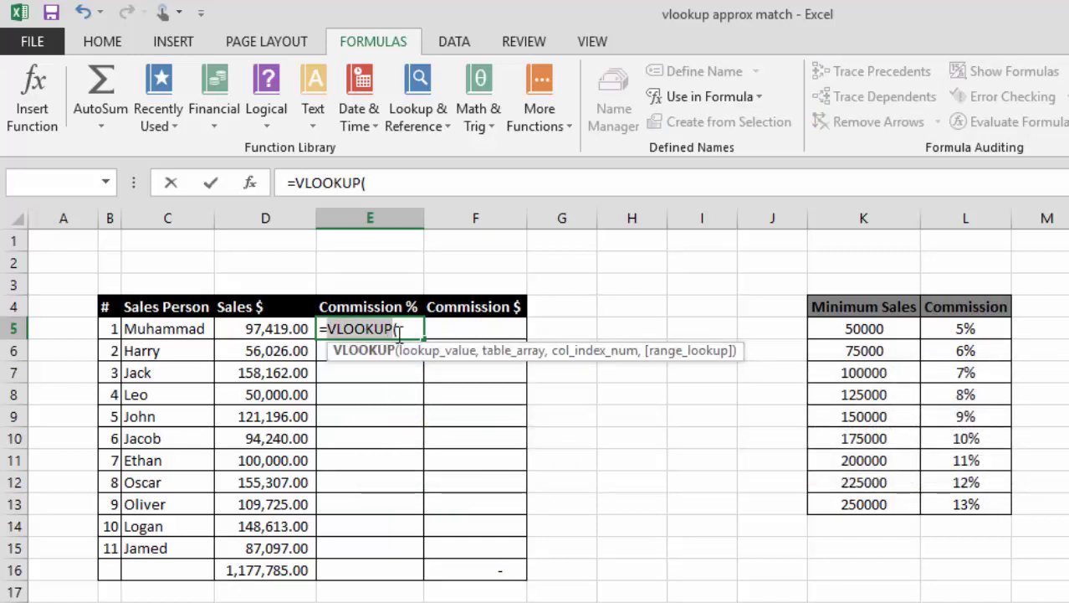
click(403, 332)
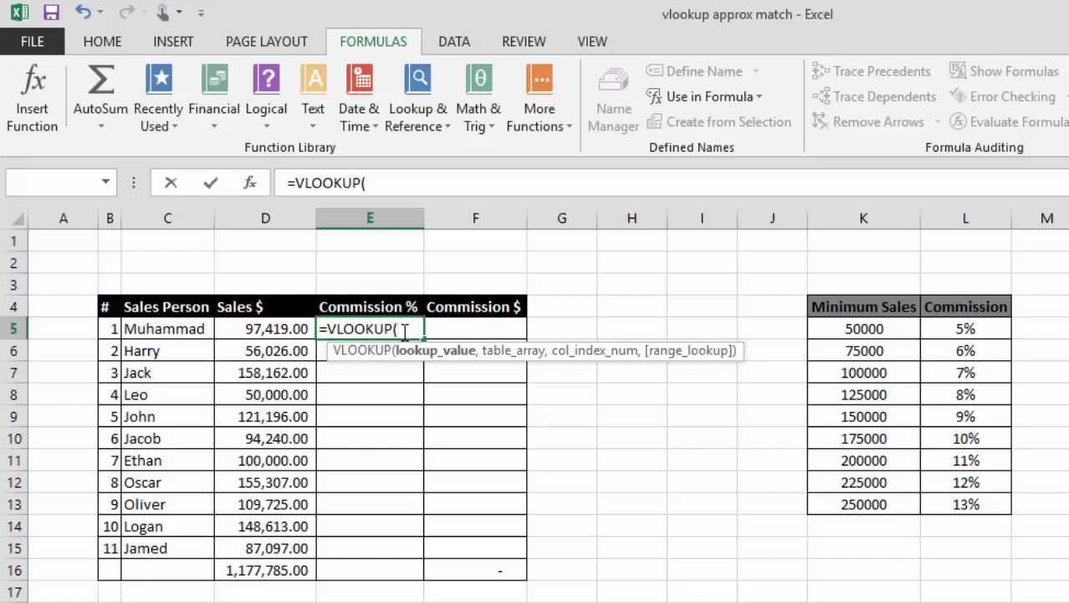
click(287, 332)
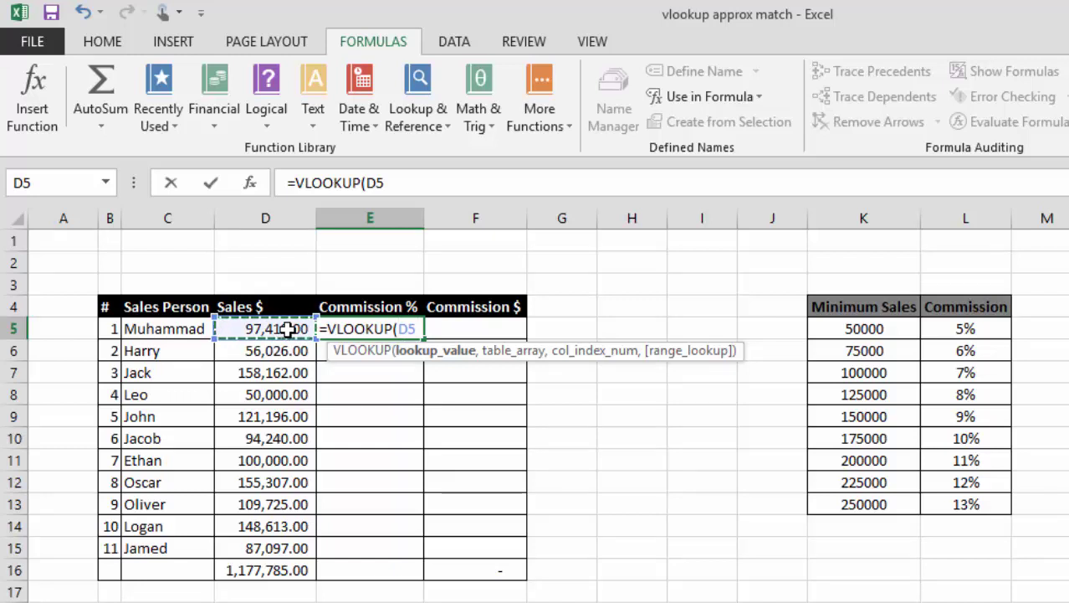
text(,)
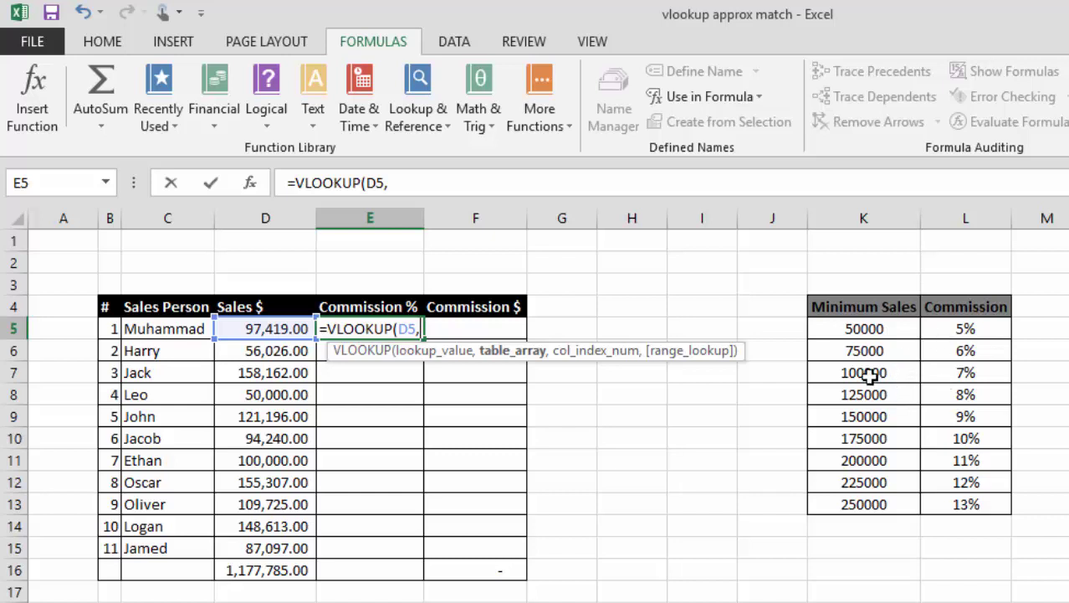
Step: Complete the E5 VLOOKUP with the Commission range as table array, column index 2 and FALSE for an exact match
text(comm)
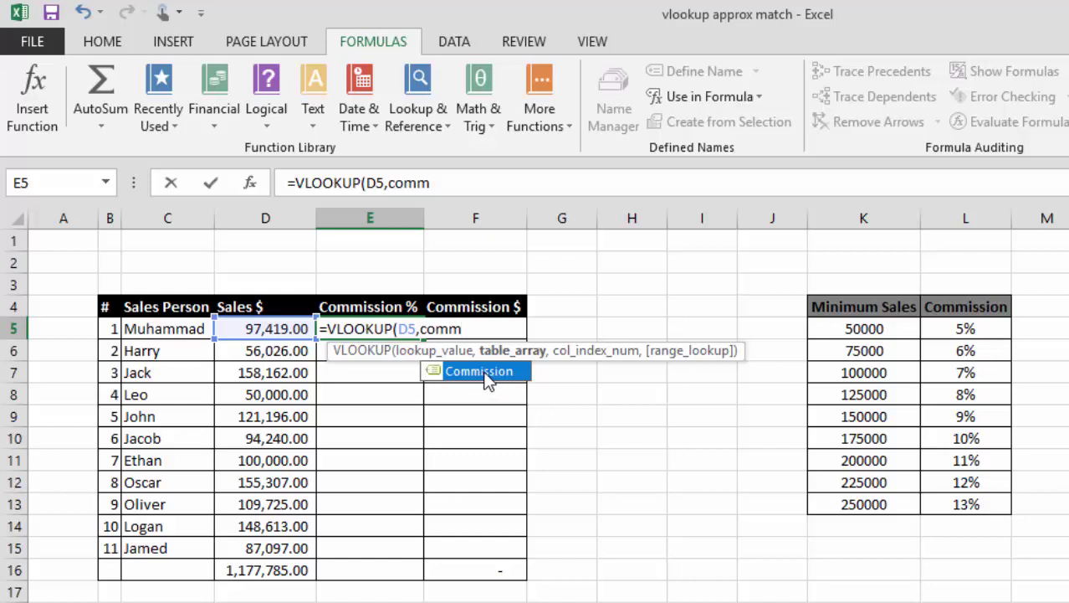
double_click(484, 373)
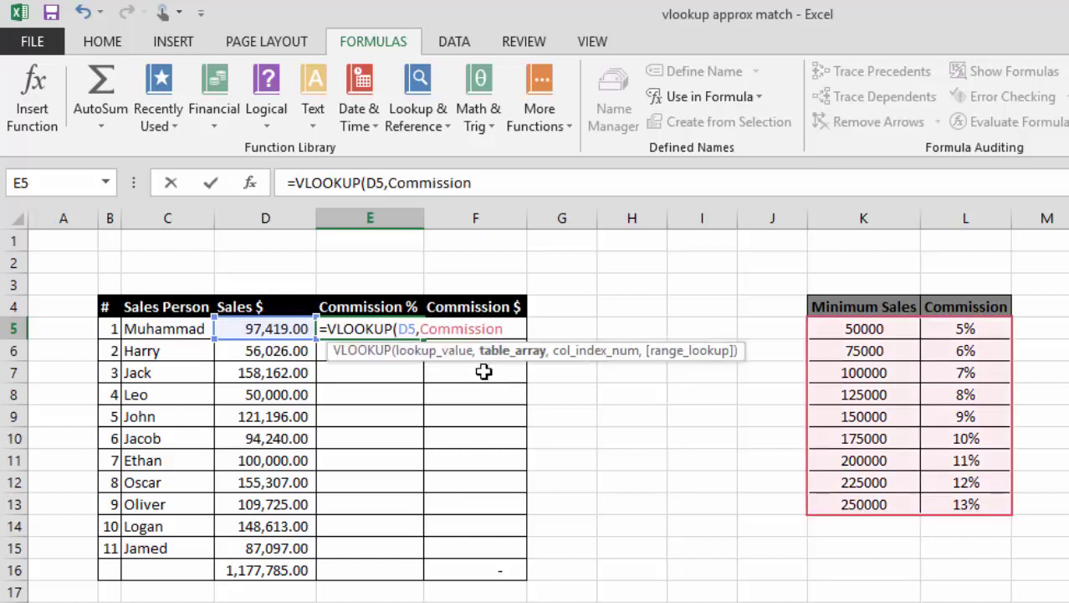
text(,)
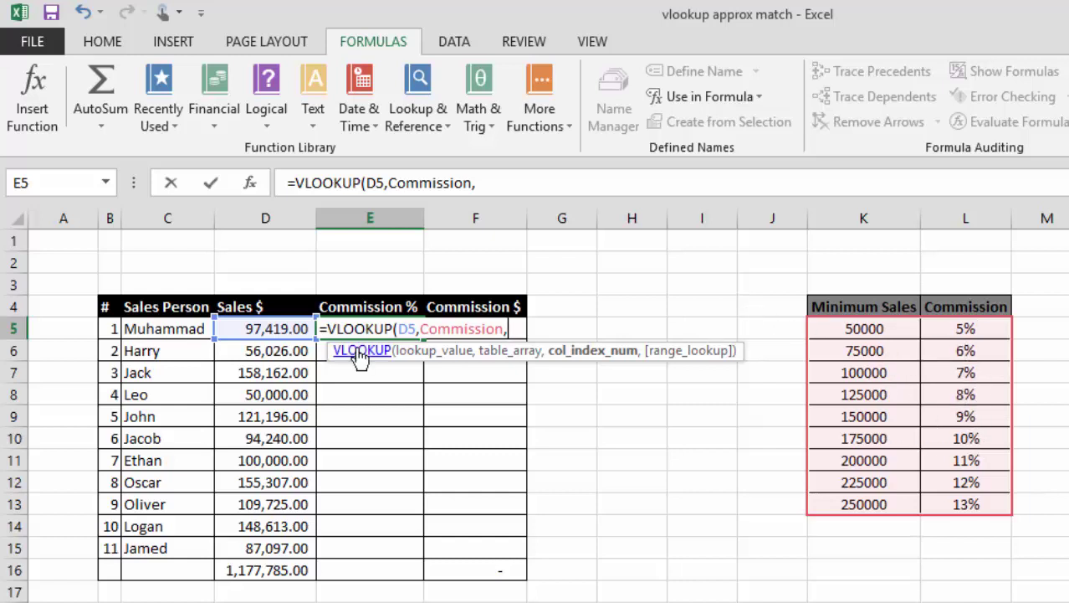
text(,)
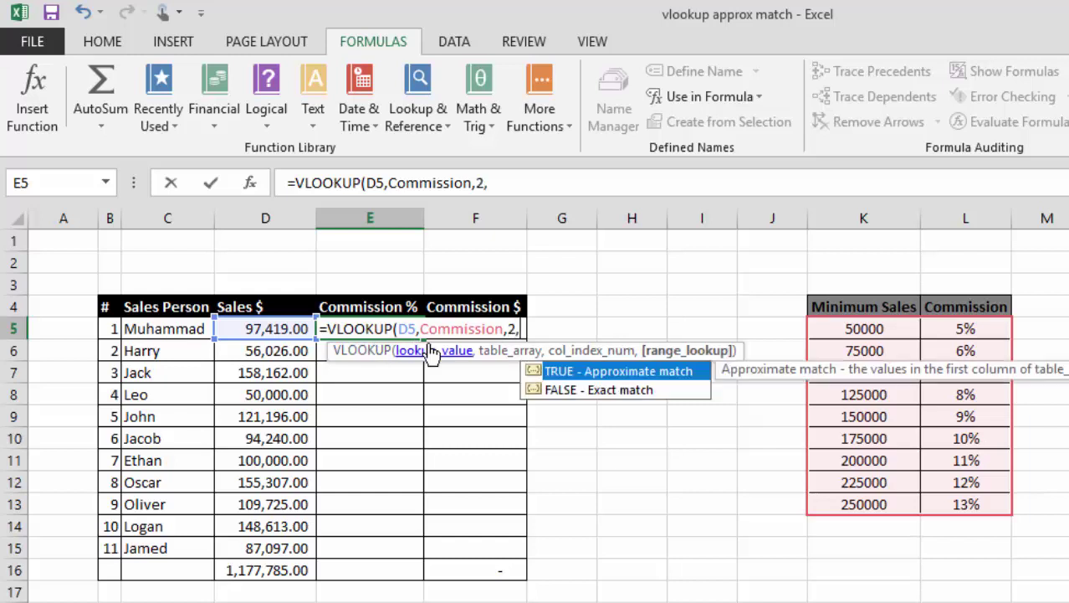
click(588, 389)
double_click(587, 390)
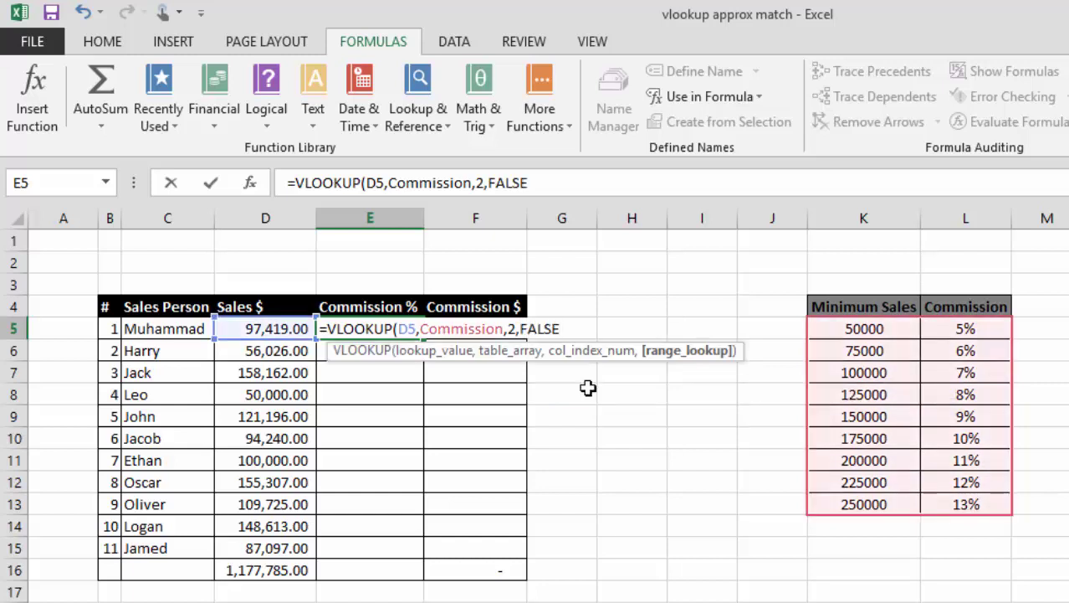
key(Return)
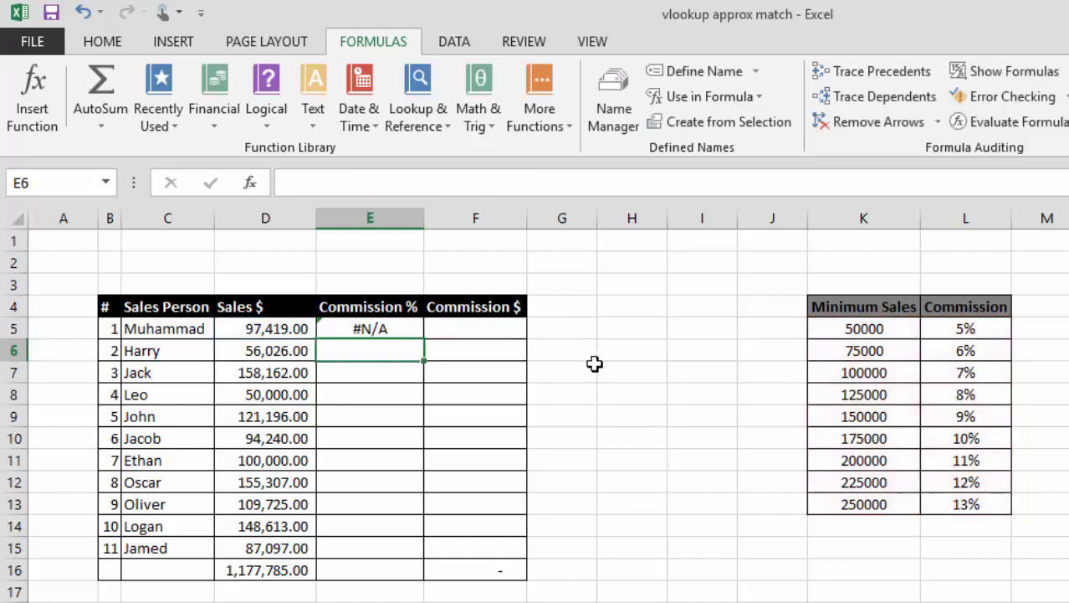
Step: Copy the Commission % formula from E5 down to E15
click(373, 328)
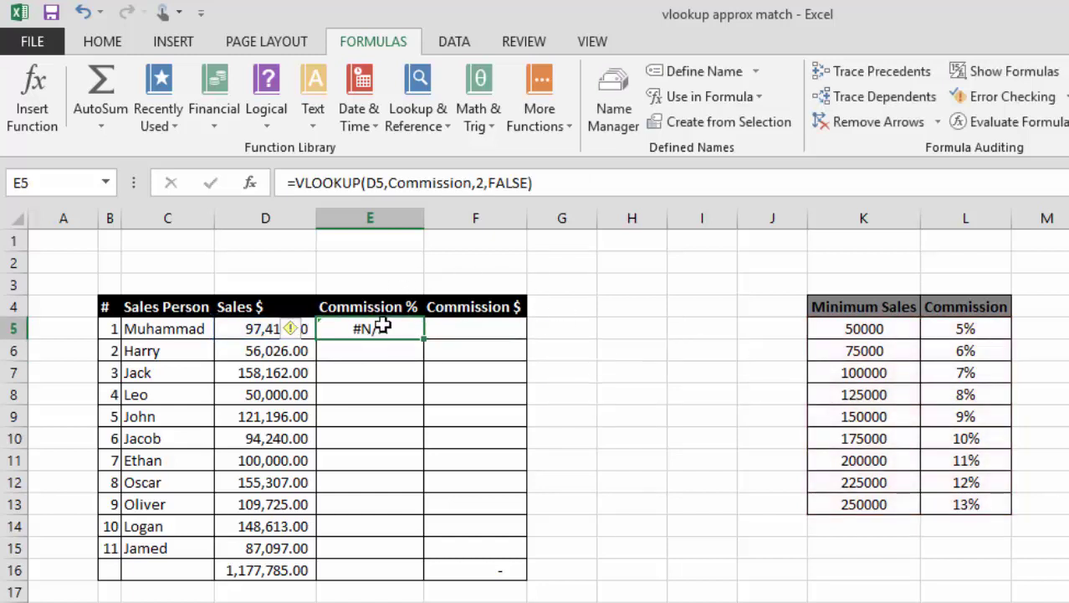
drag(410, 455, 413, 558)
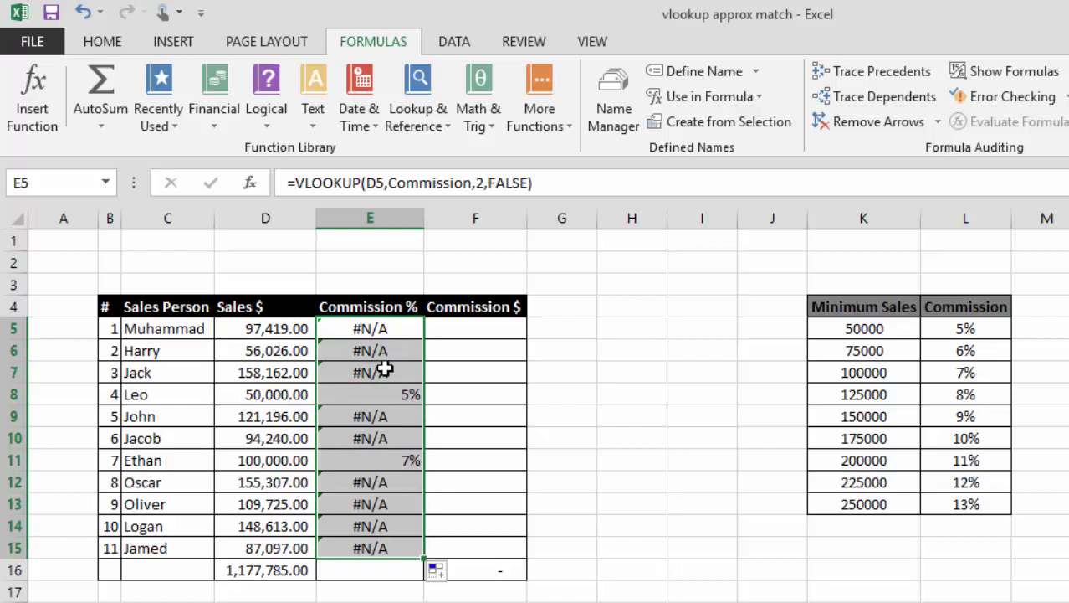
Step: Examine the sales amounts and Commission % formulas in rows 8 and 11
click(410, 395)
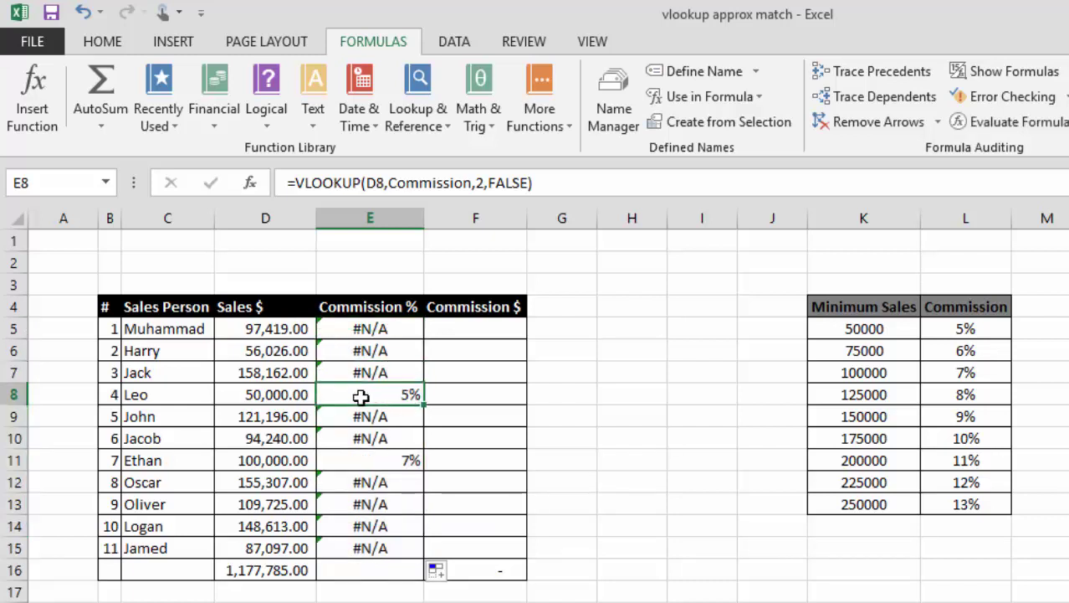
click(280, 395)
click(361, 396)
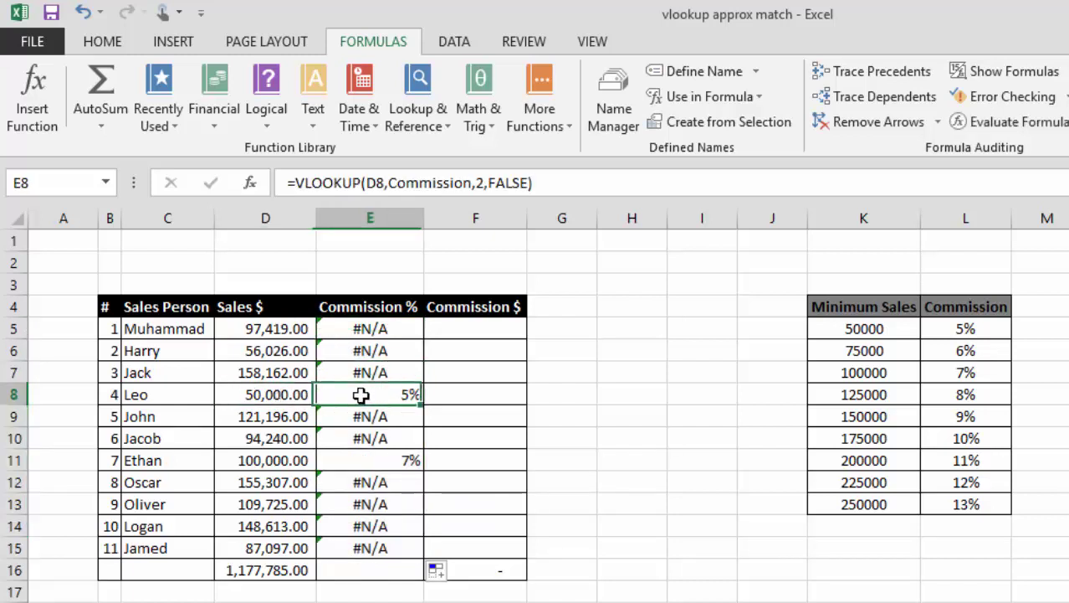
click(268, 470)
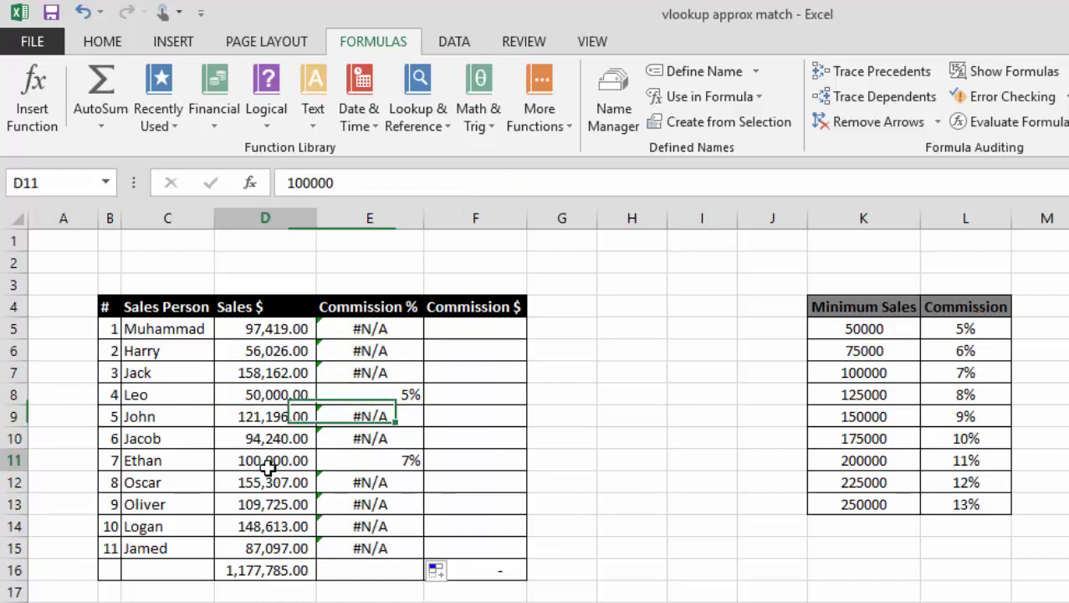
click(379, 459)
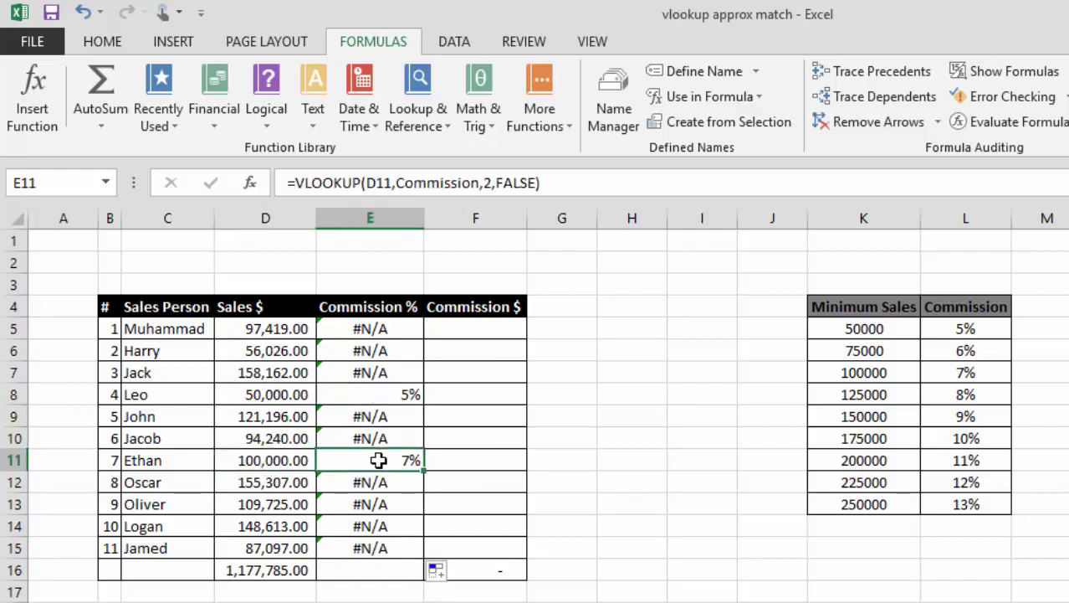
click(303, 394)
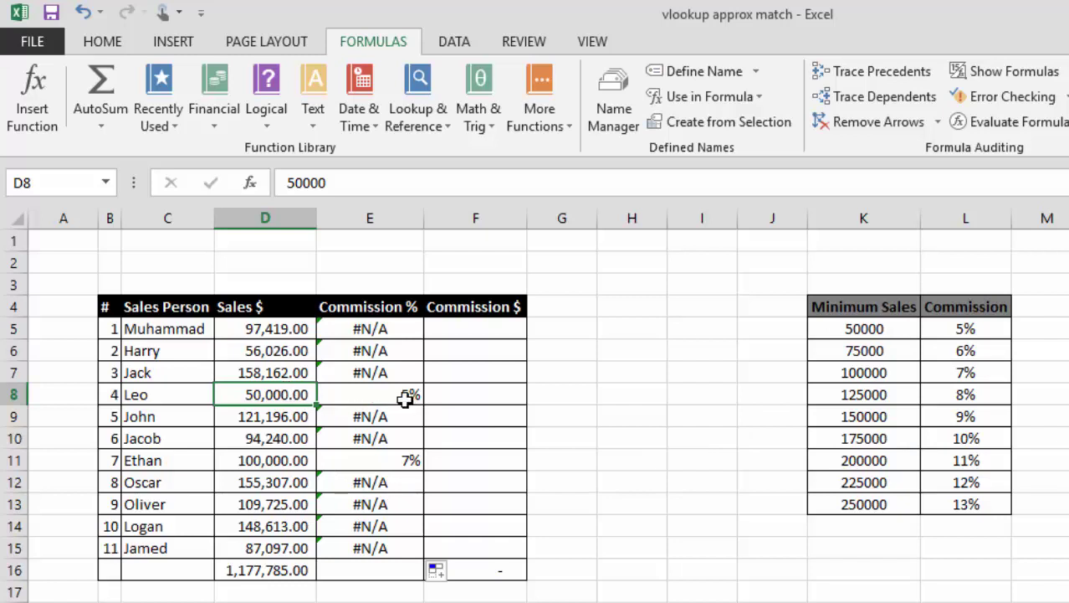
Step: Change the range lookup argument of the VLOOKUP in E5 to TRUE for an approximate match
click(380, 330)
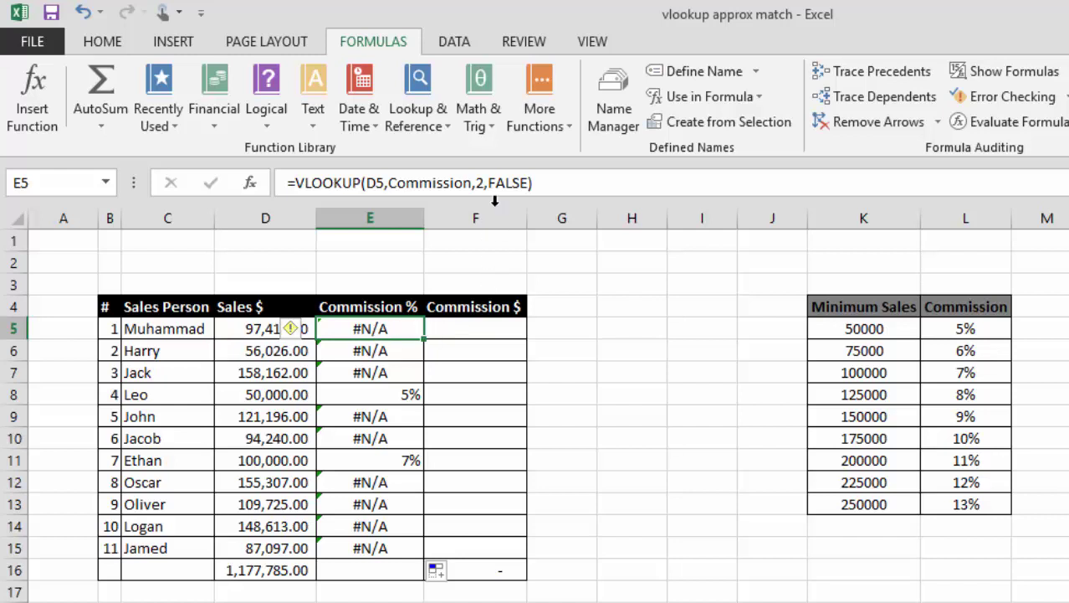
click(531, 184)
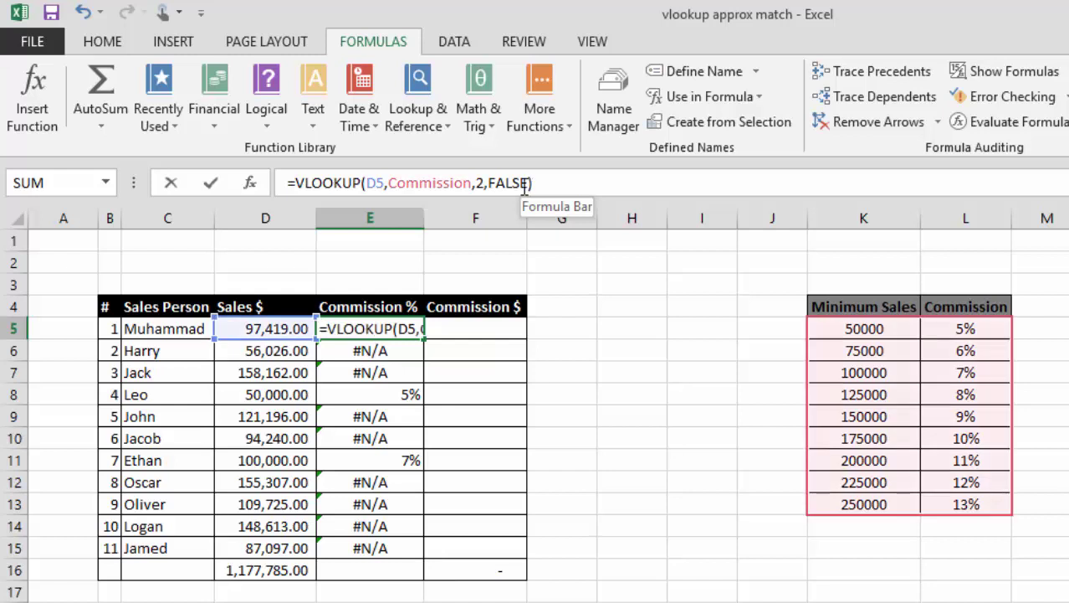
drag(531, 184, 492, 184)
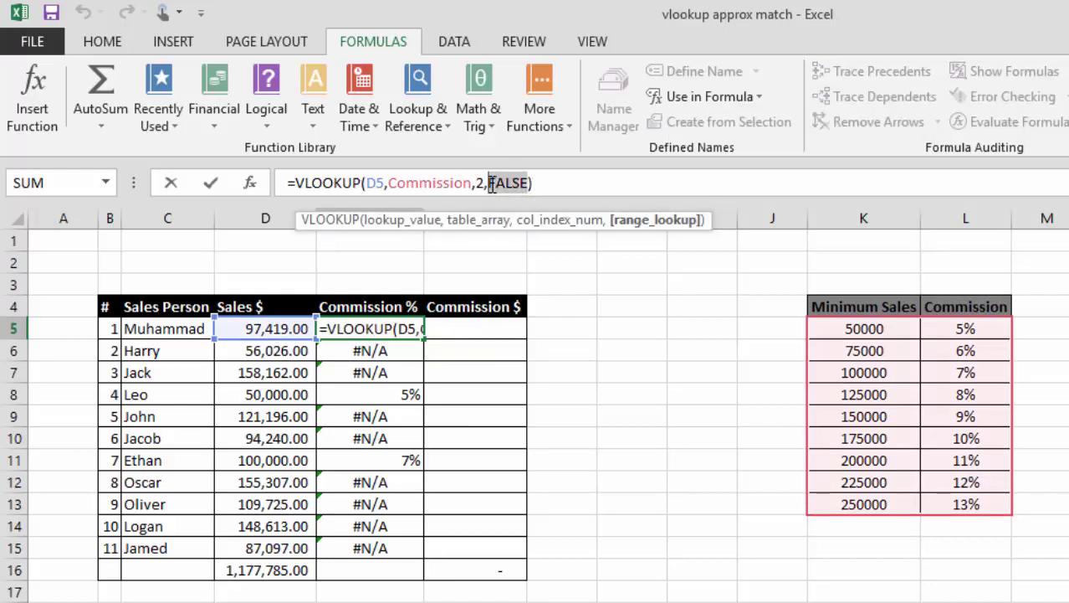
text(1)
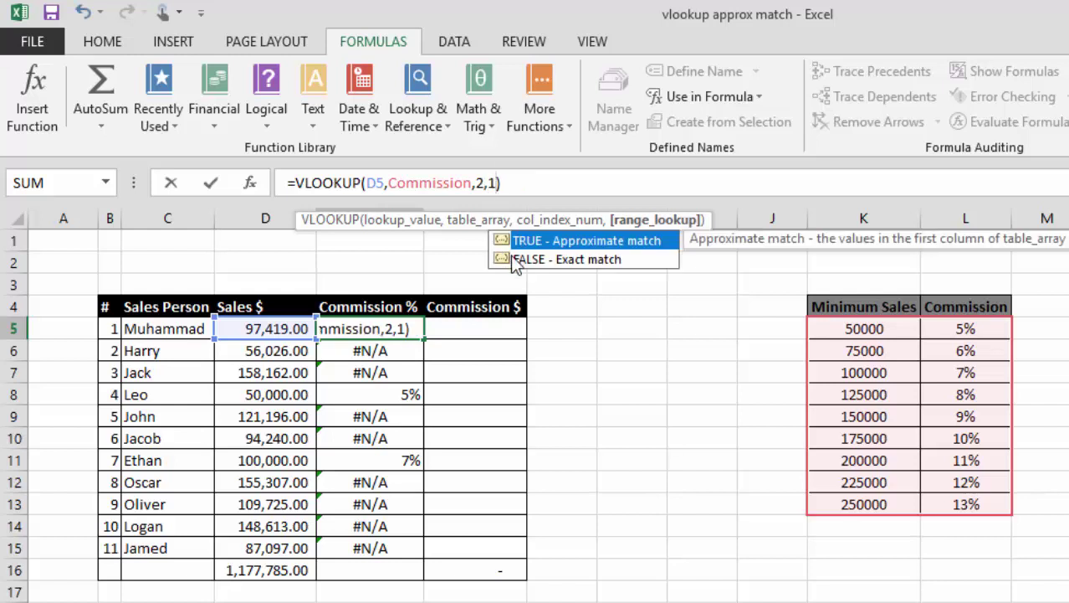
double_click(548, 239)
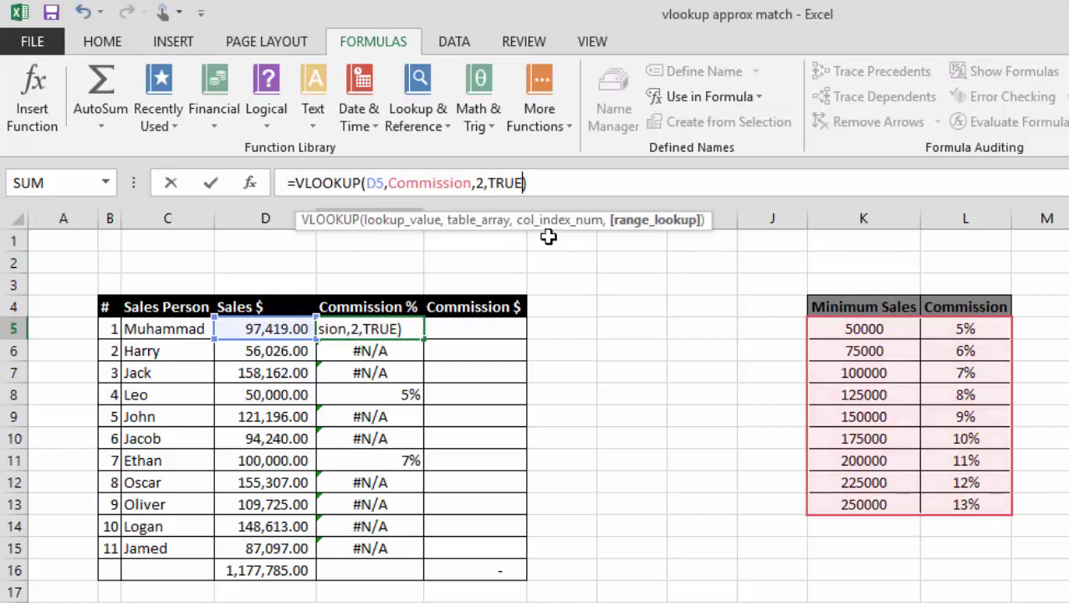
key(Return)
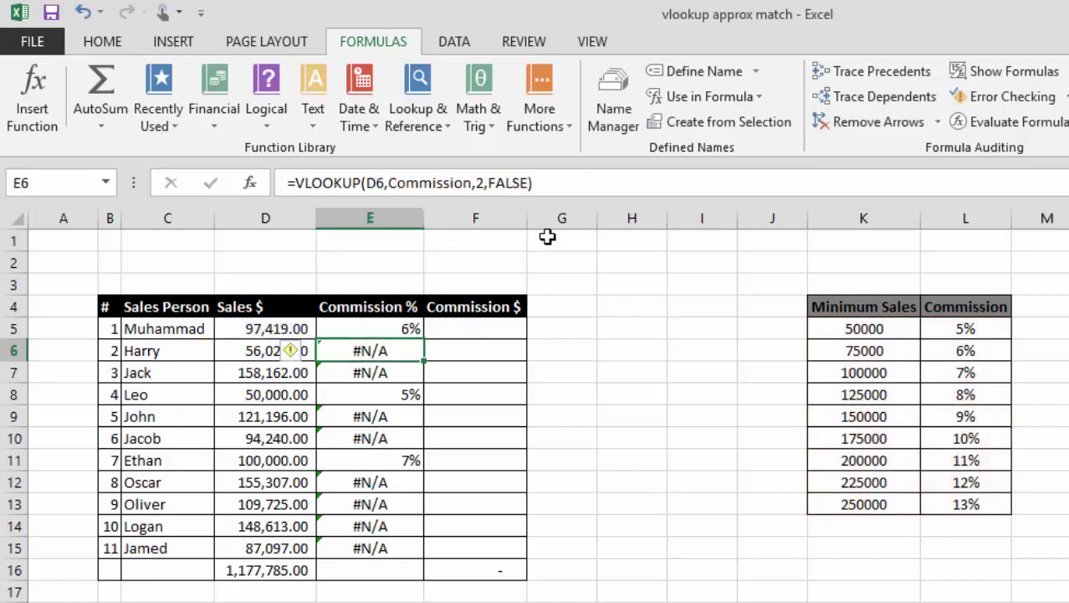
Step: Copy the approximate-match VLOOKUP formula from E5 down the Commission % column to E15
click(400, 328)
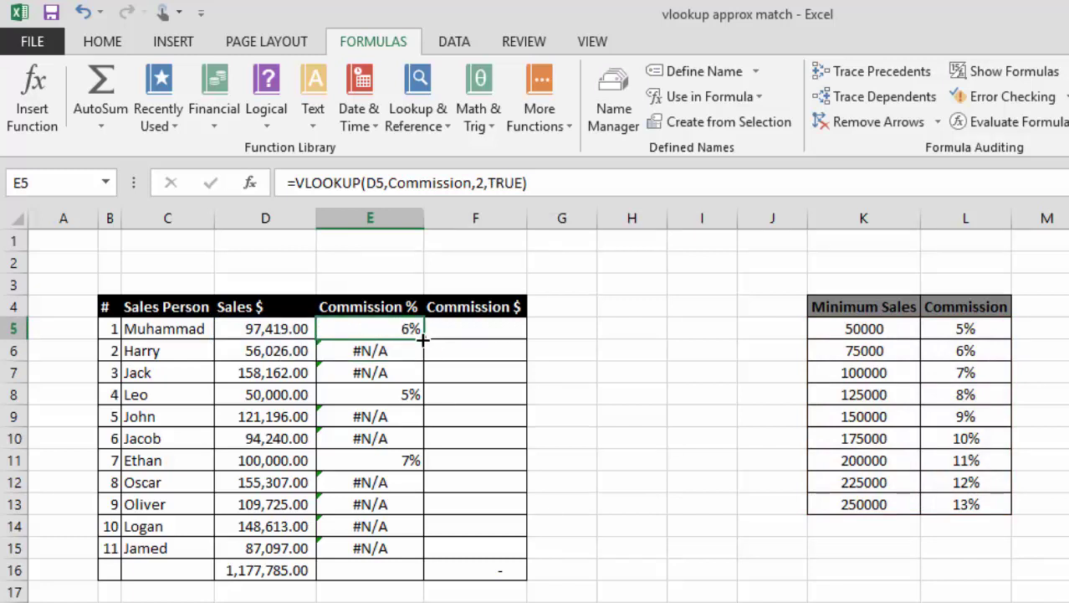
drag(423, 338, 424, 557)
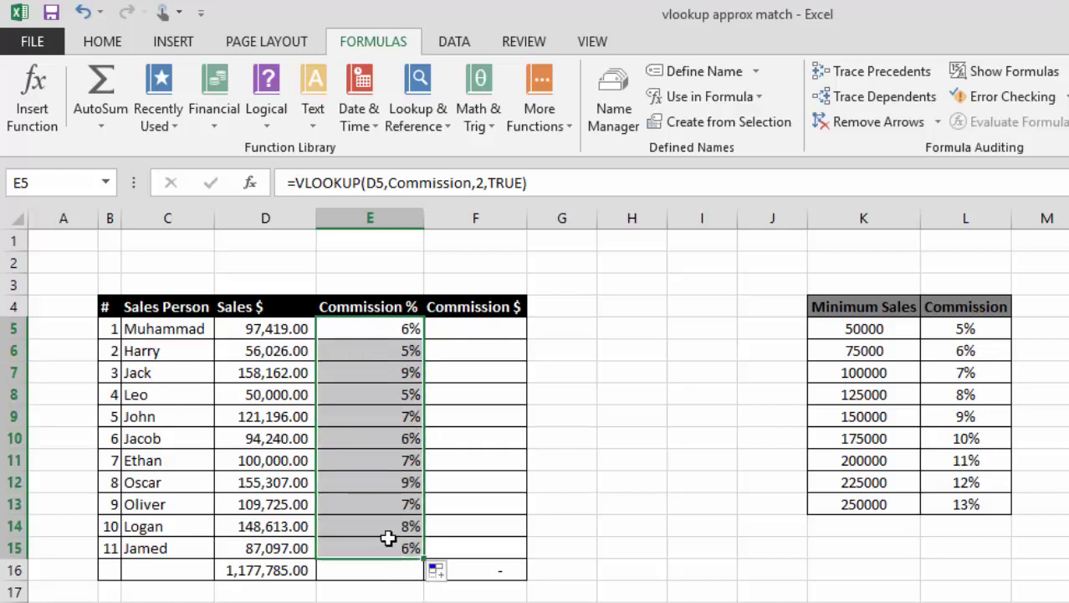
Step: Compare the sales amounts and Commission % results in rows 5 and 12 with the 150000 tier of the commission rate table
click(377, 331)
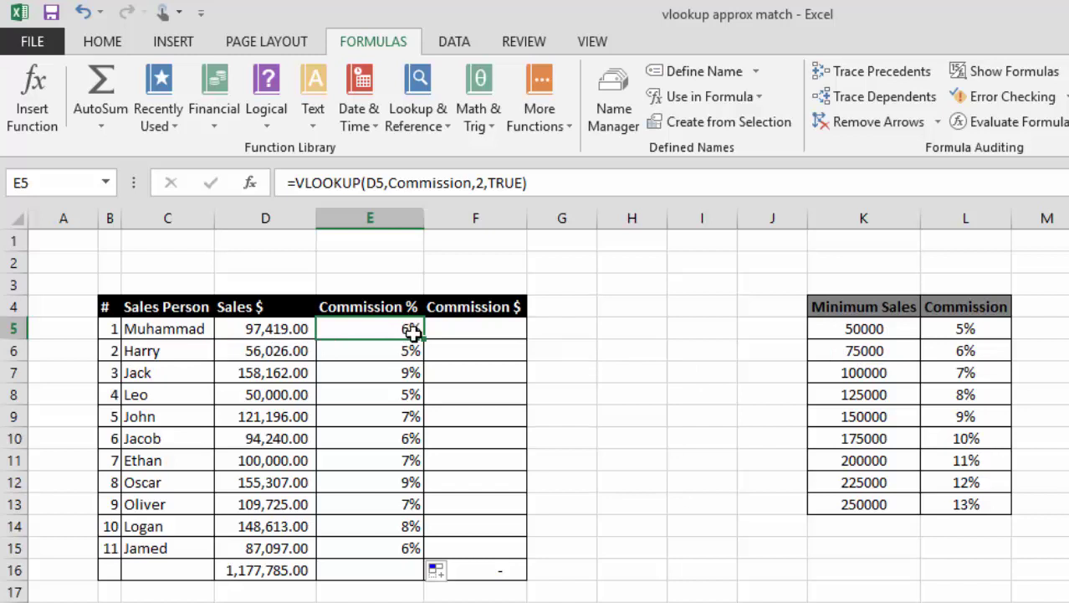
click(398, 483)
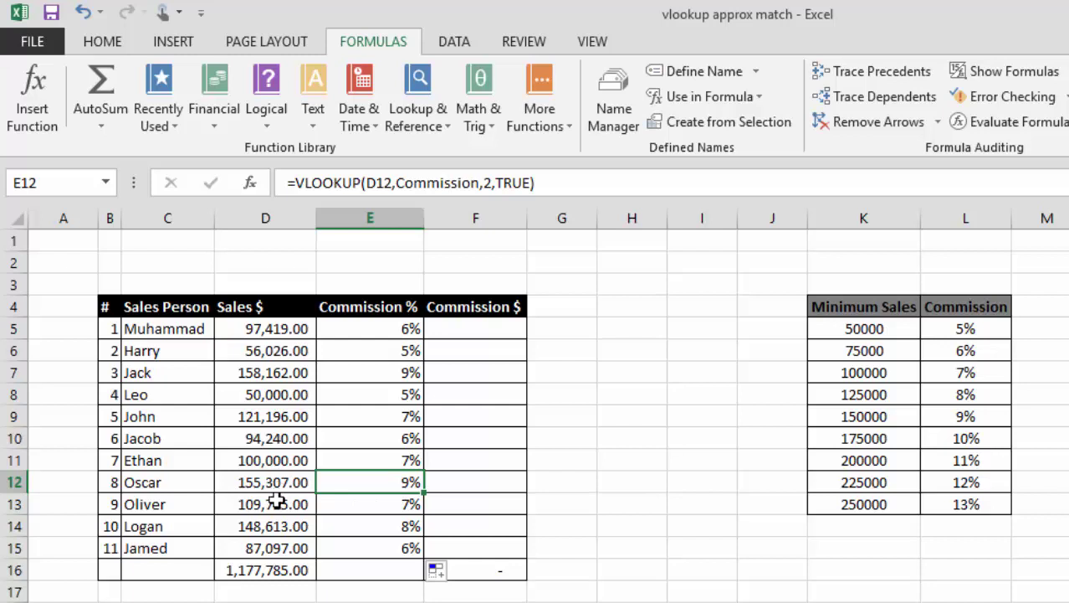
click(970, 419)
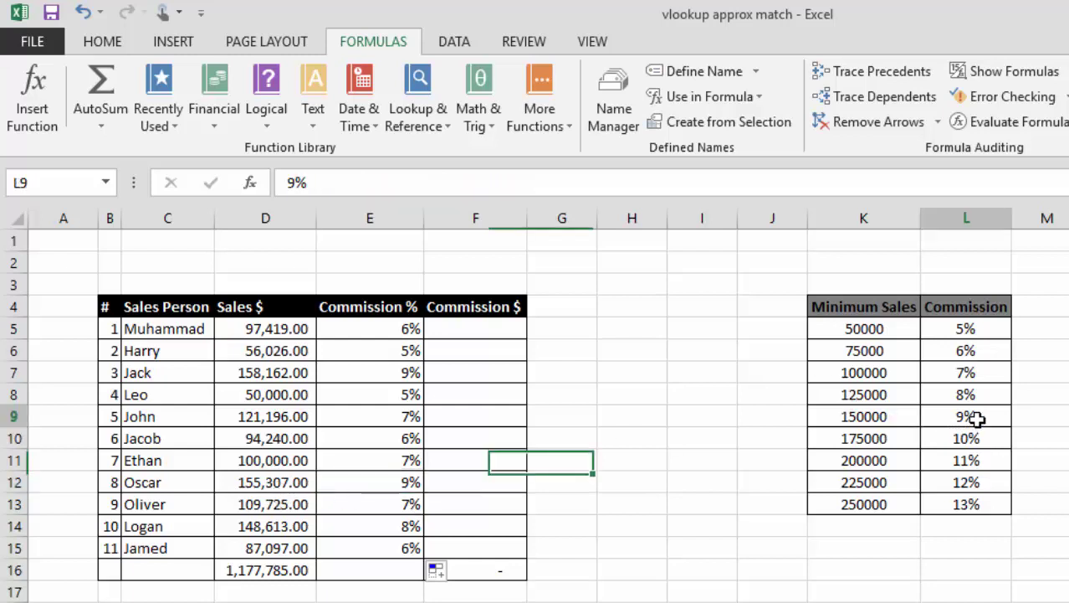
drag(932, 419, 895, 419)
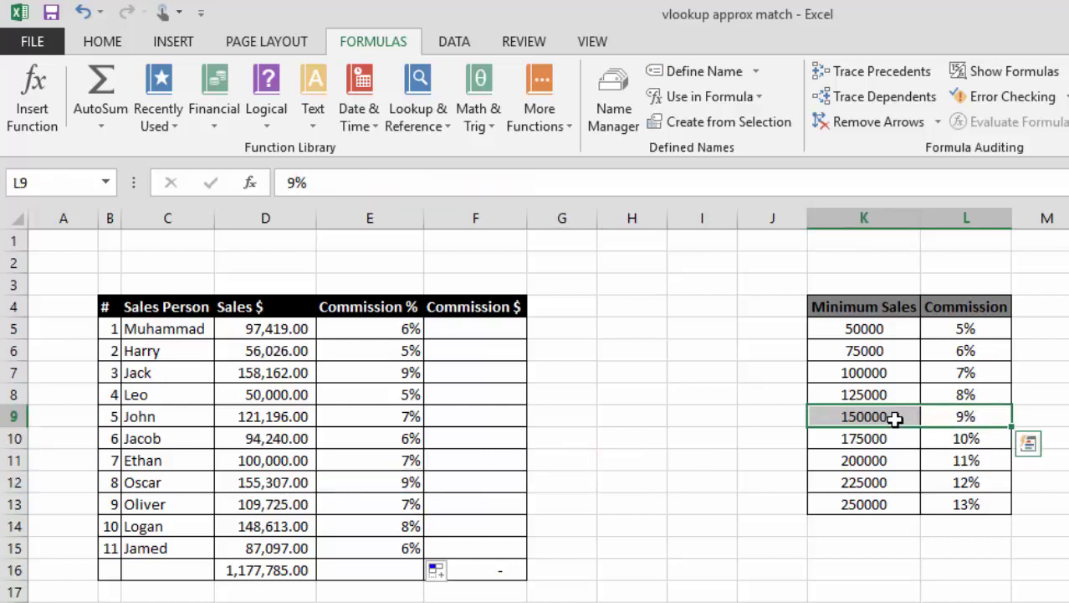
click(895, 417)
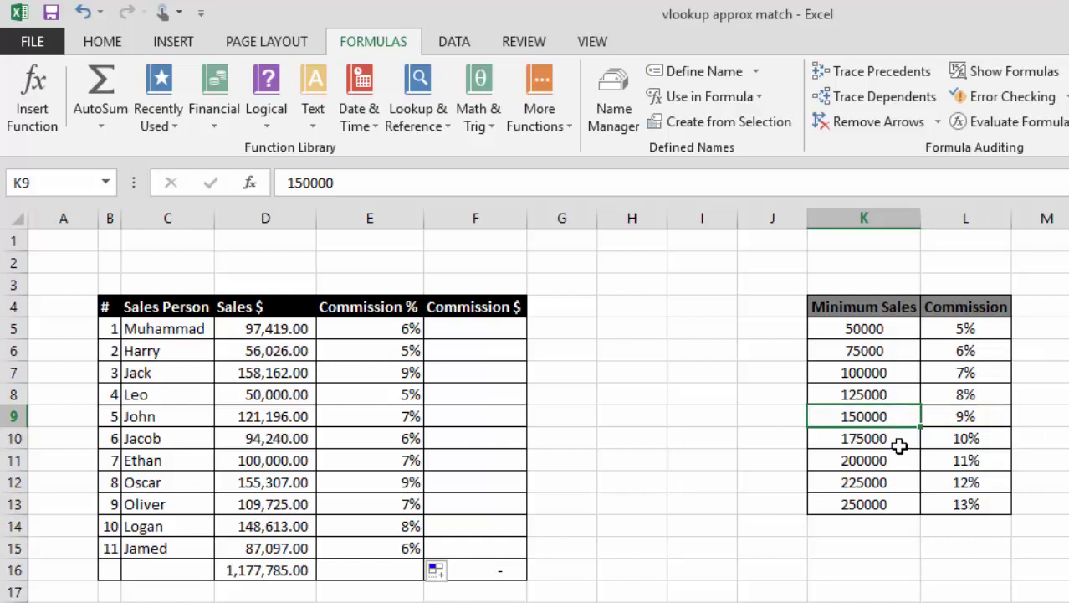
click(958, 422)
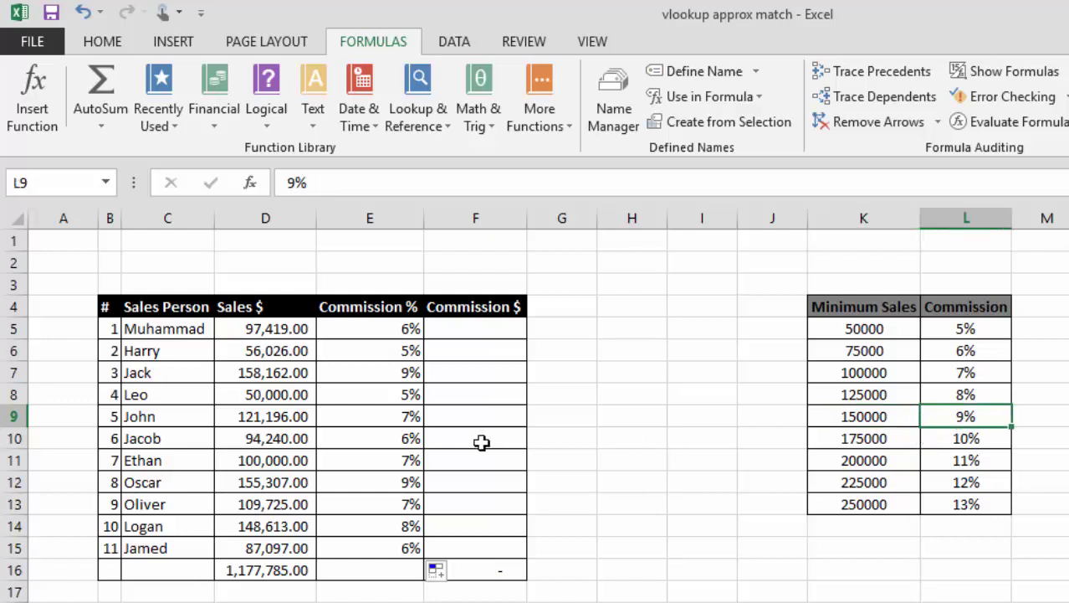
click(411, 483)
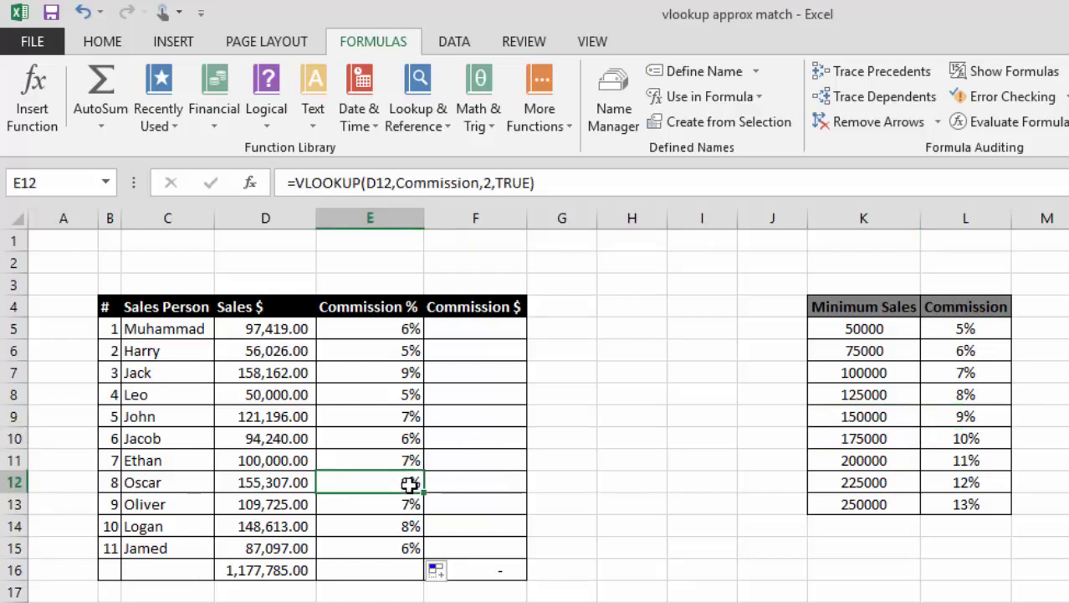
click(273, 486)
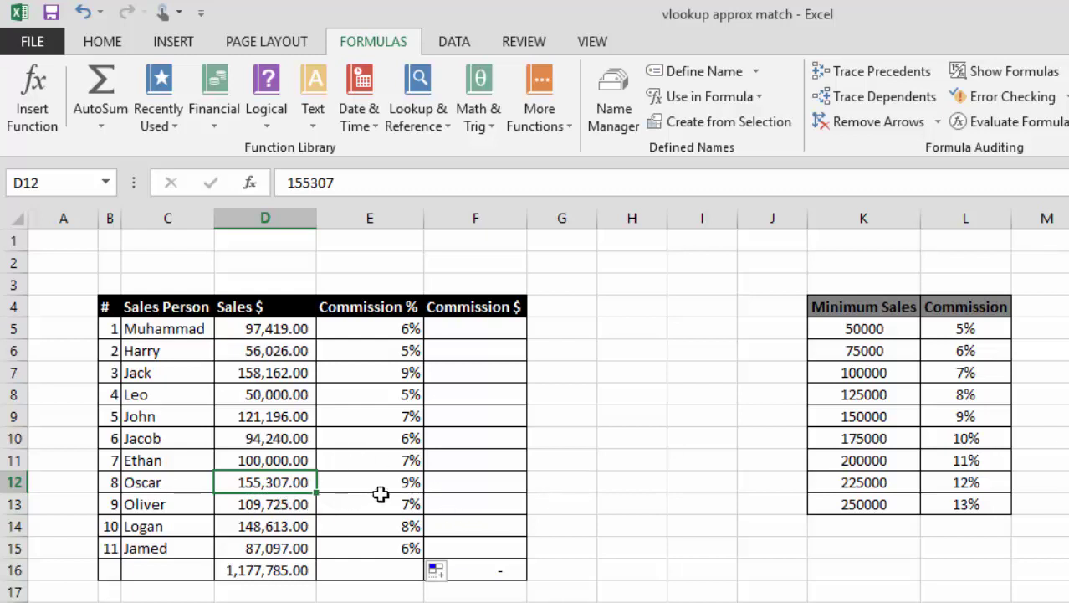
drag(406, 330, 409, 542)
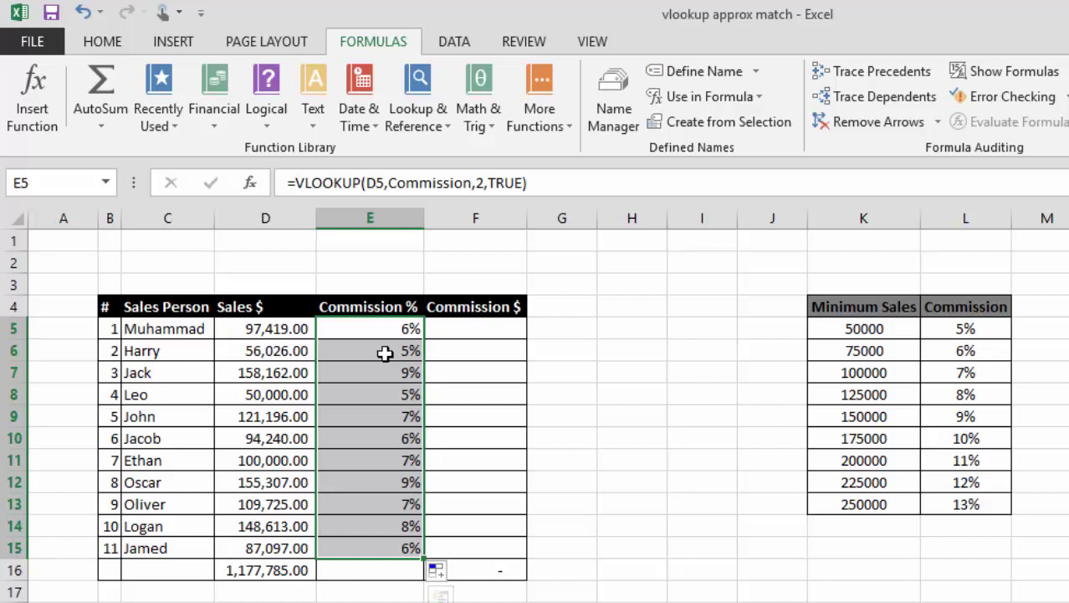
click(570, 405)
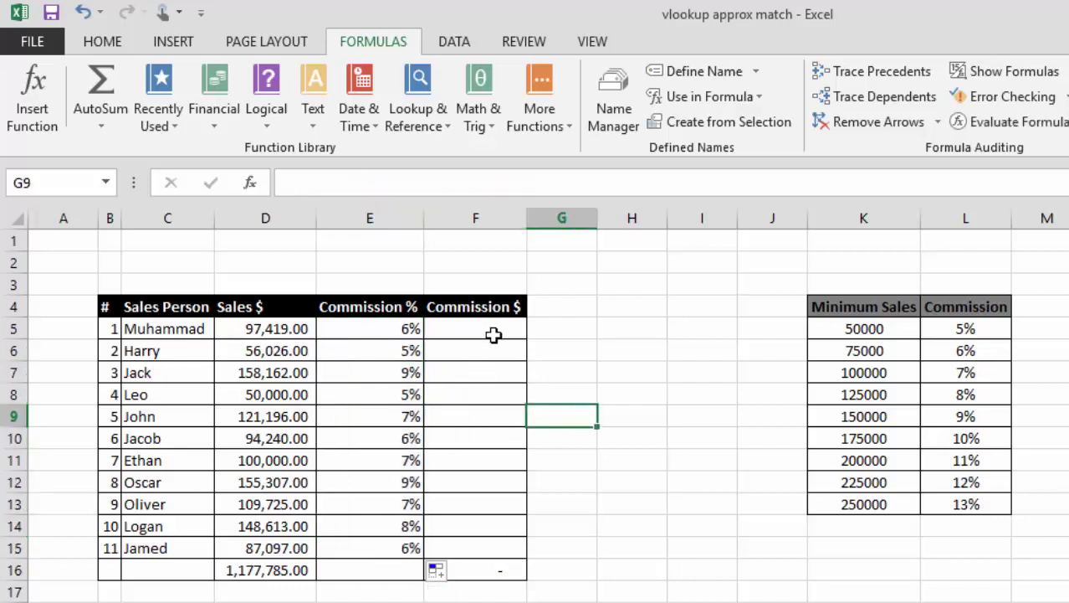
Step: Enter the formula =E5*D5 in F5 to calculate the first salesperson's commission amount
click(486, 329)
text(=)
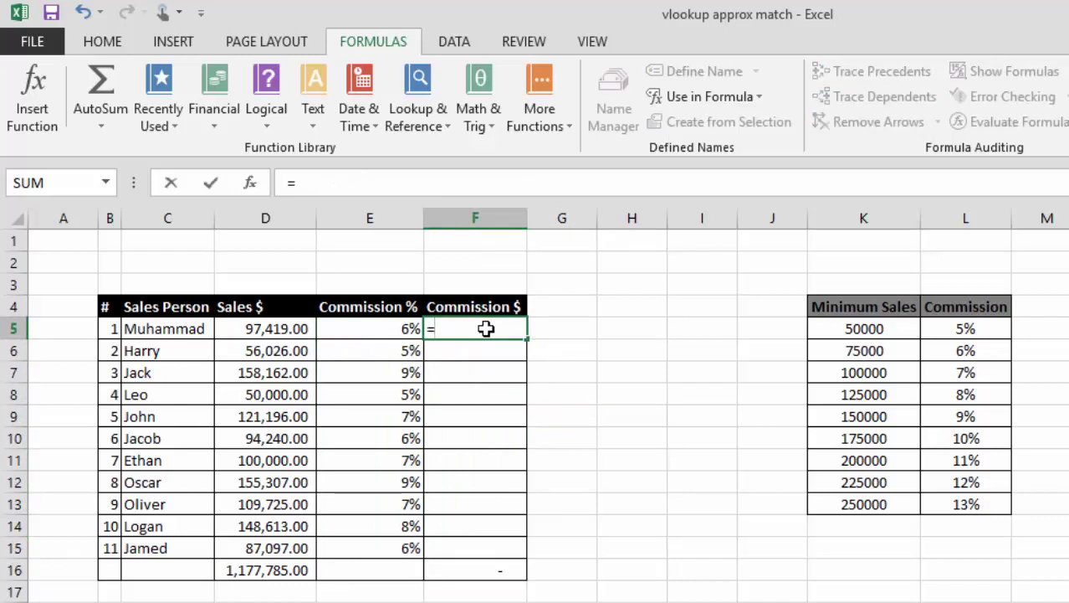
key(Left)
text(*)
key(Left)
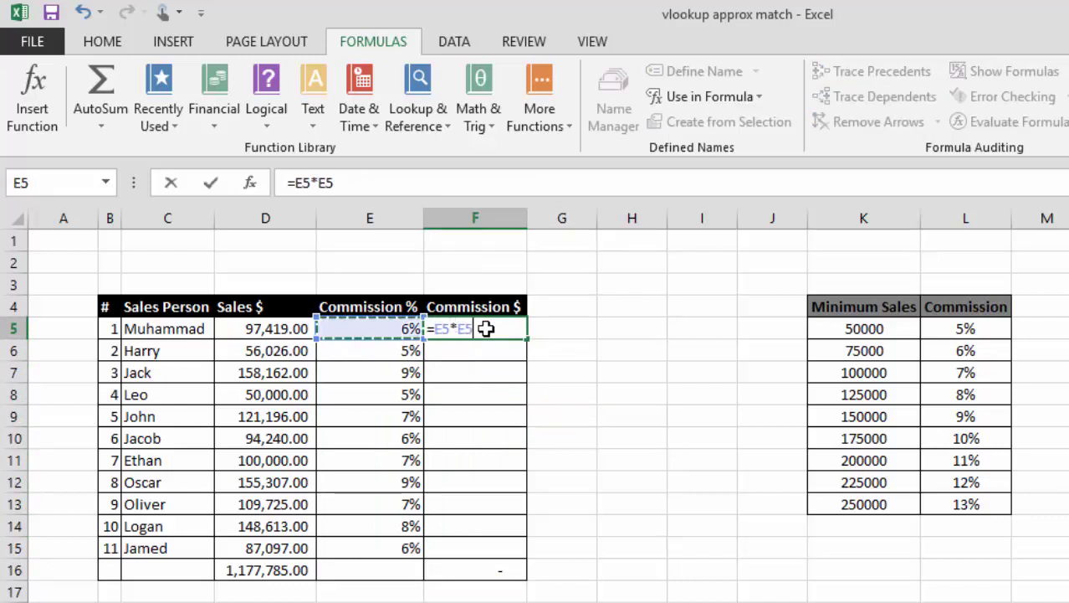
key(Left)
key(Return)
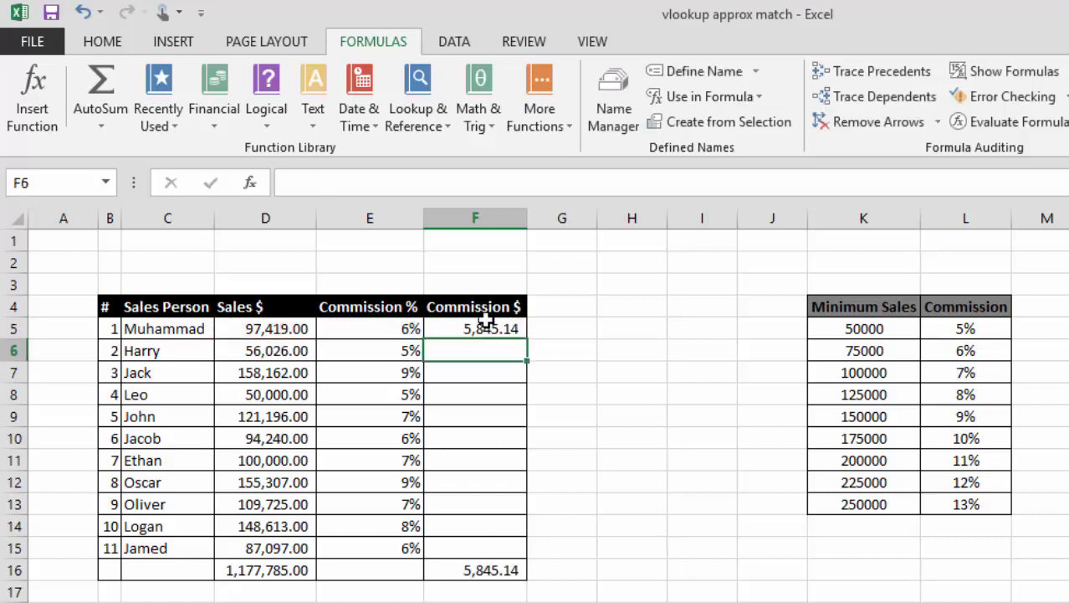
Step: Copy the Commission $ formula from F5 down to F15
click(486, 329)
drag(527, 338, 527, 558)
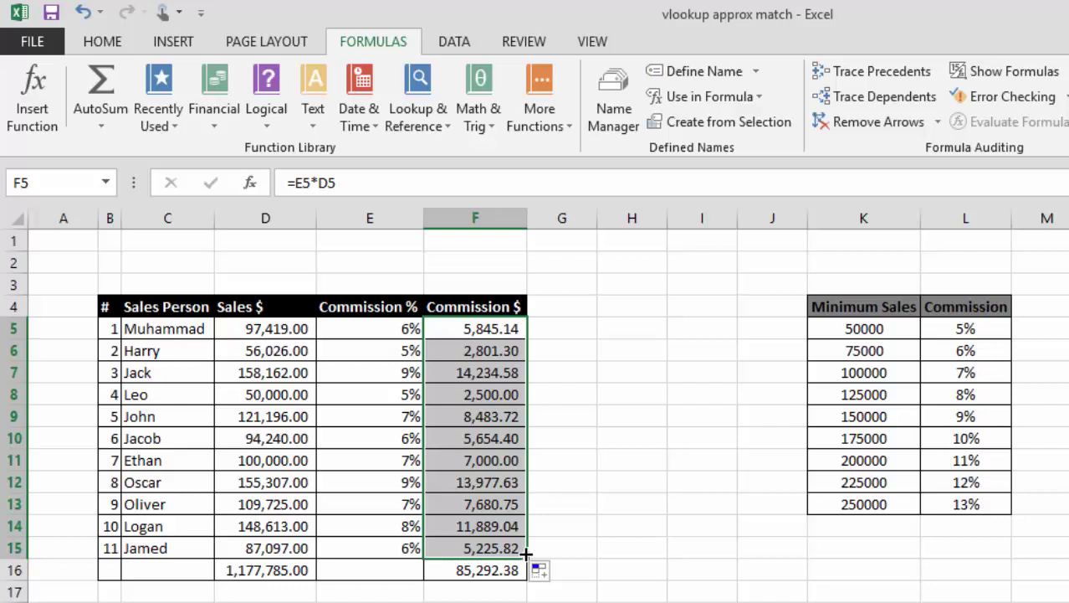
click(585, 461)
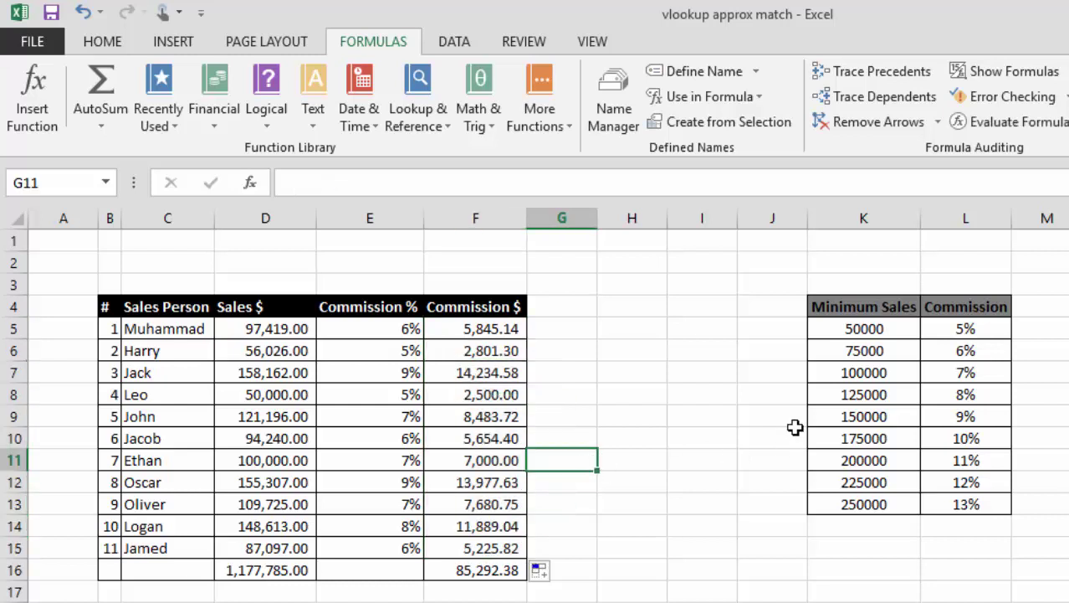
Step: Sort the commission rate table by Minimum Sales from largest to smallest
mouse_move(859, 327)
mouse_down()
mouse_move(932, 399)
mouse_move(955, 500)
mouse_up()
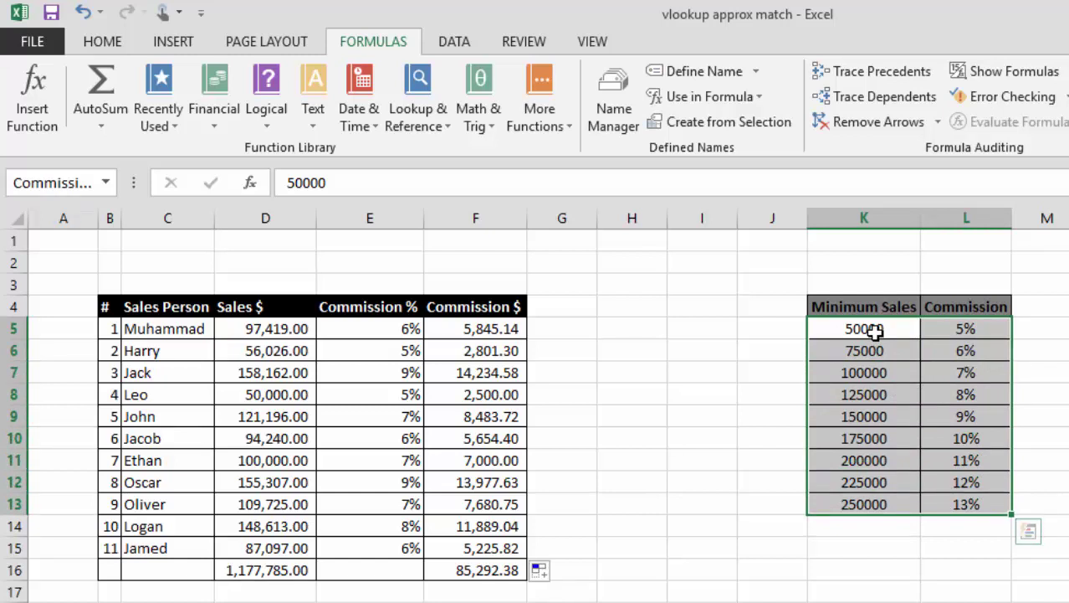
click(861, 506)
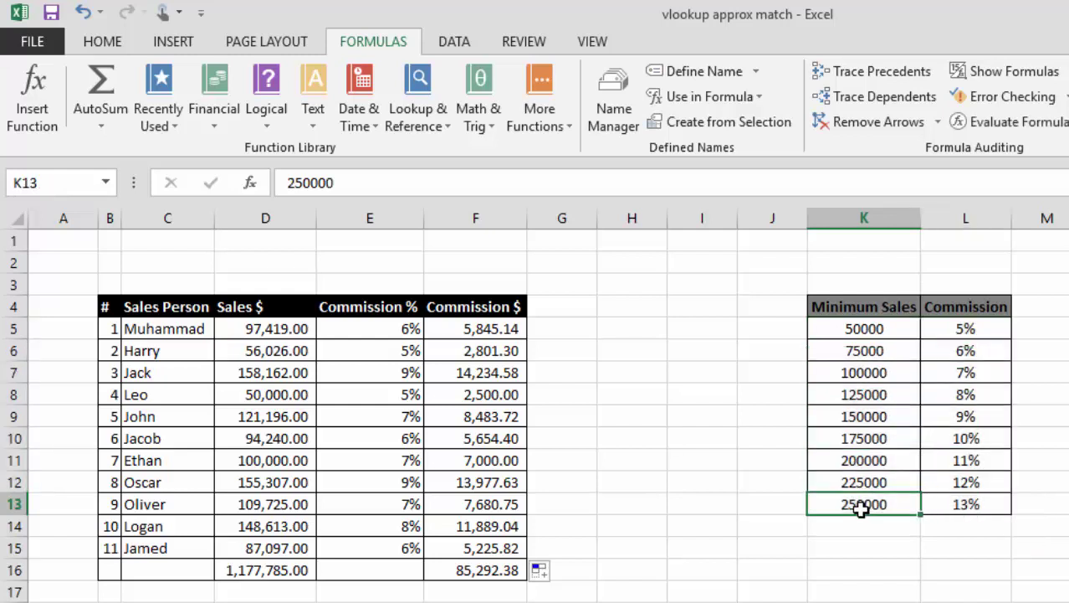
click(879, 331)
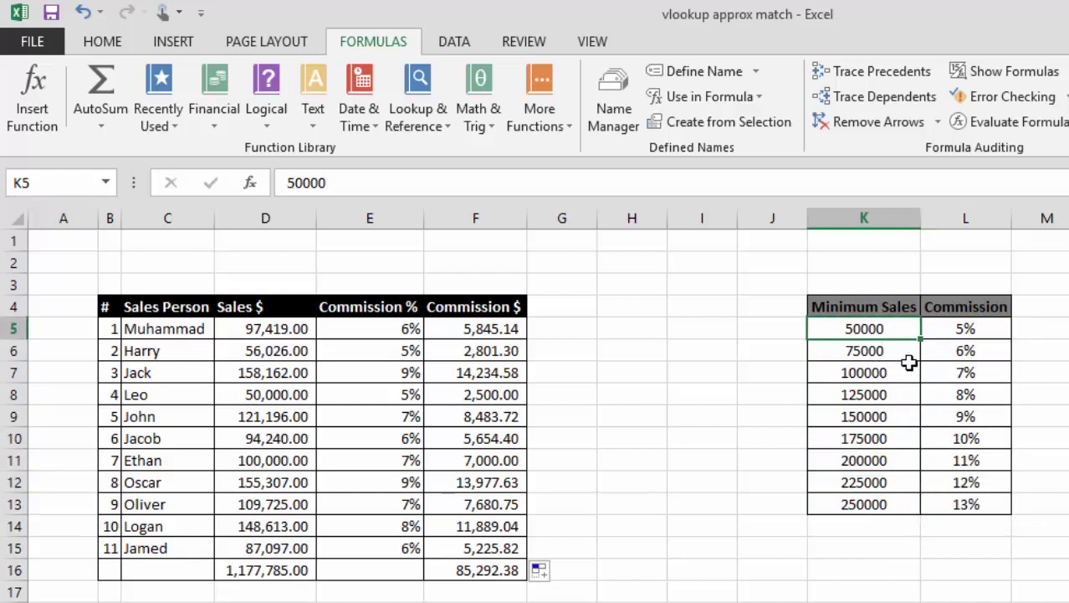
click(93, 41)
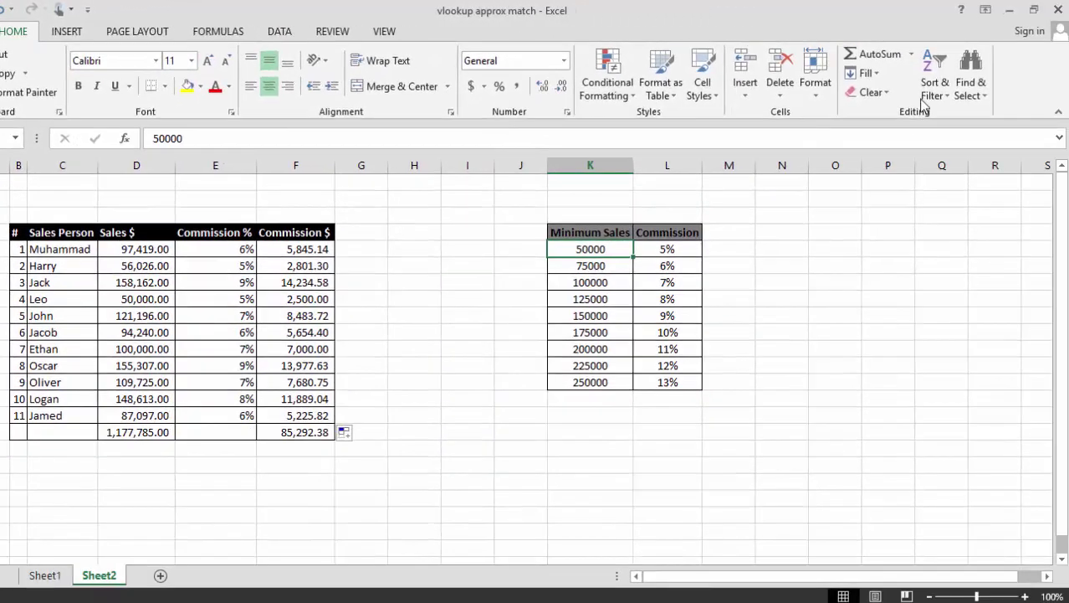
click(934, 87)
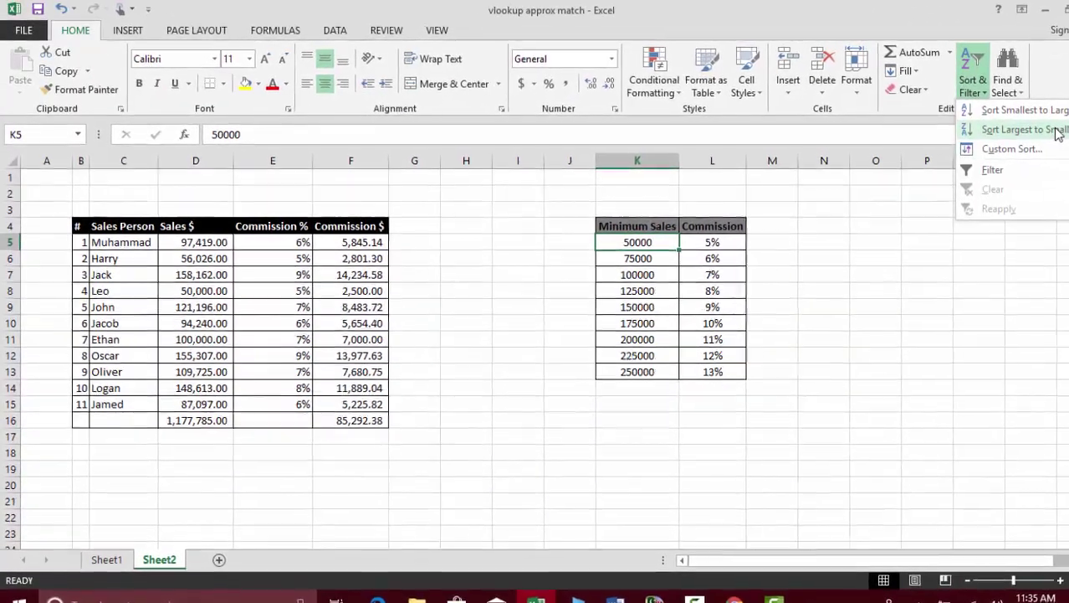
click(1056, 130)
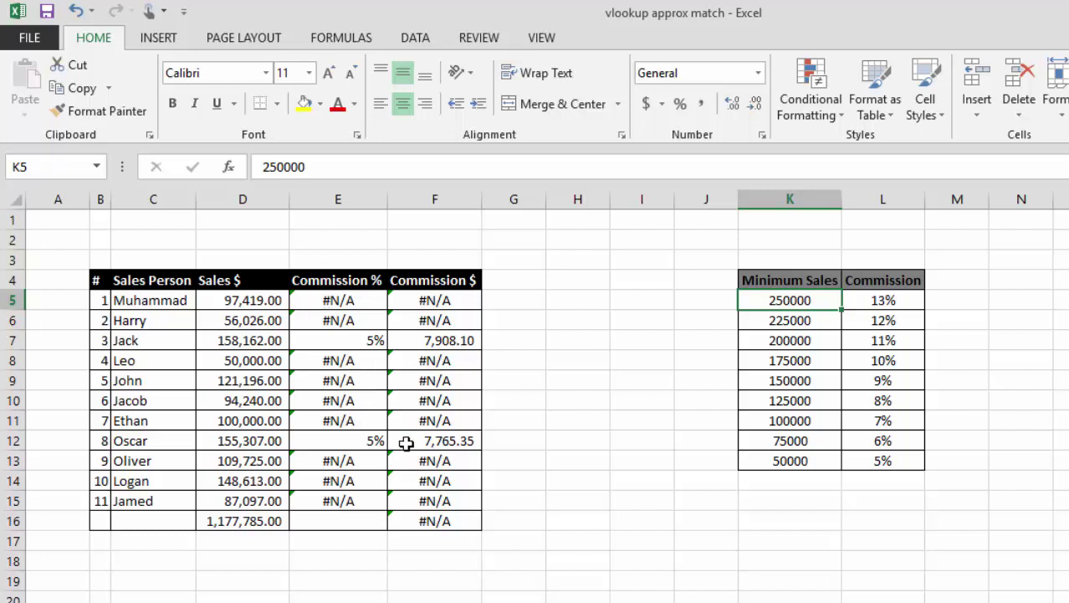
Step: Sort the commission rate table by Minimum Sales from smallest to largest
click(814, 358)
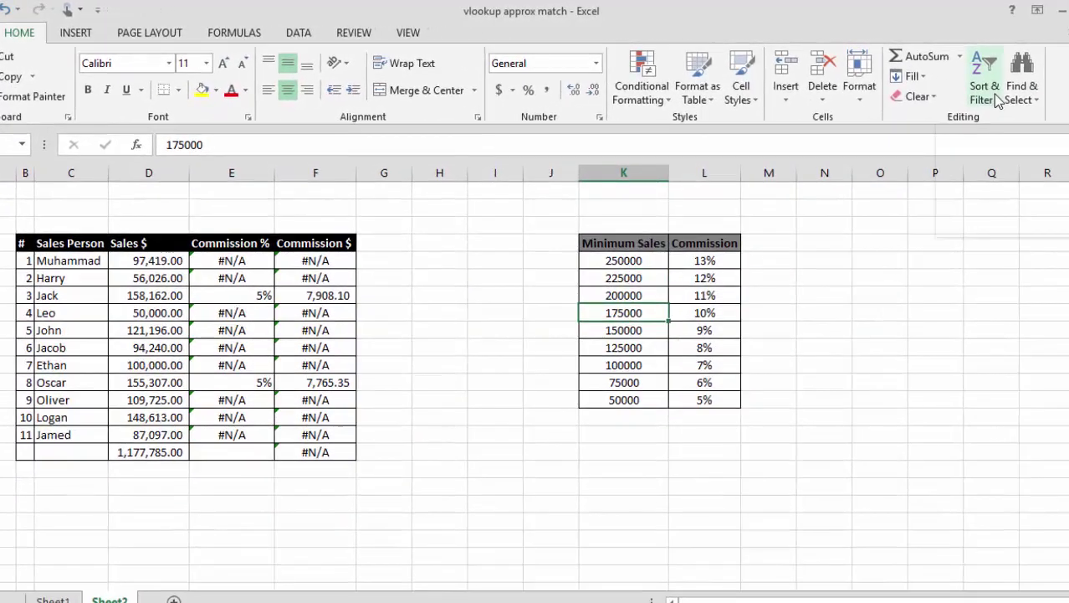
click(985, 92)
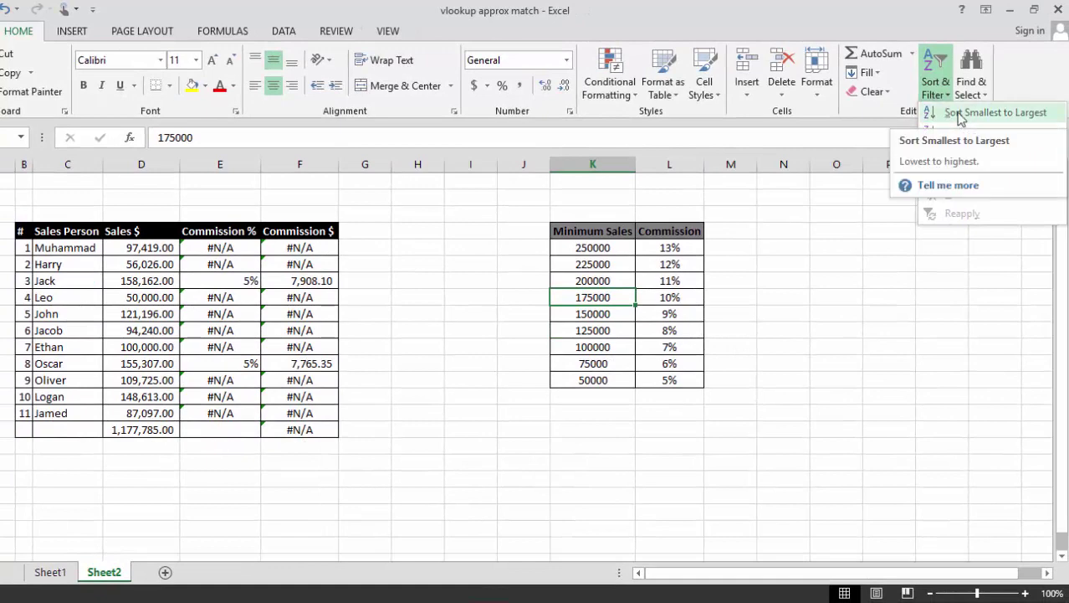
click(960, 117)
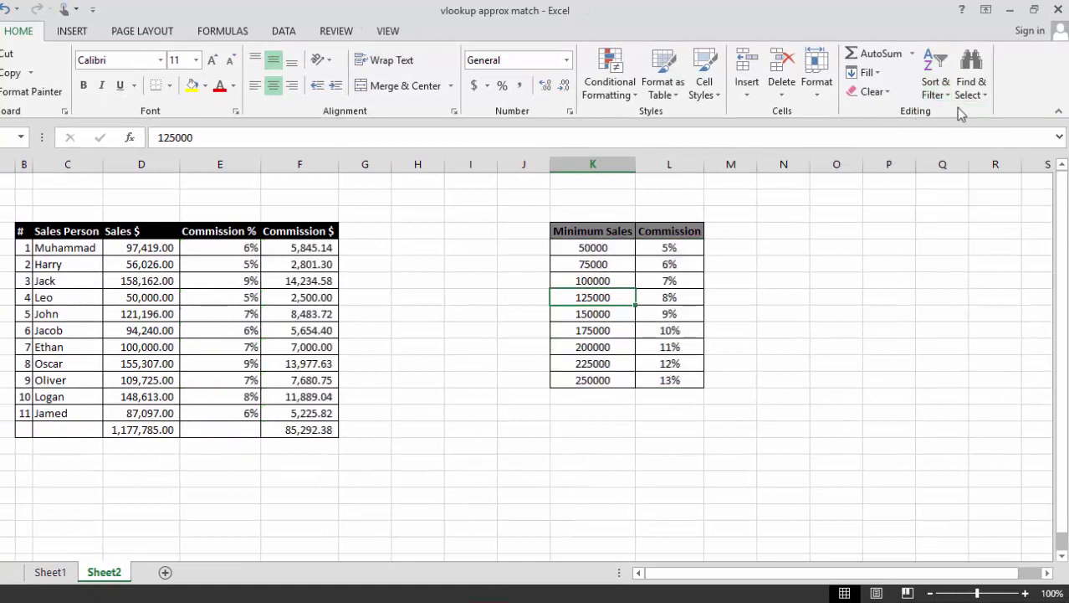